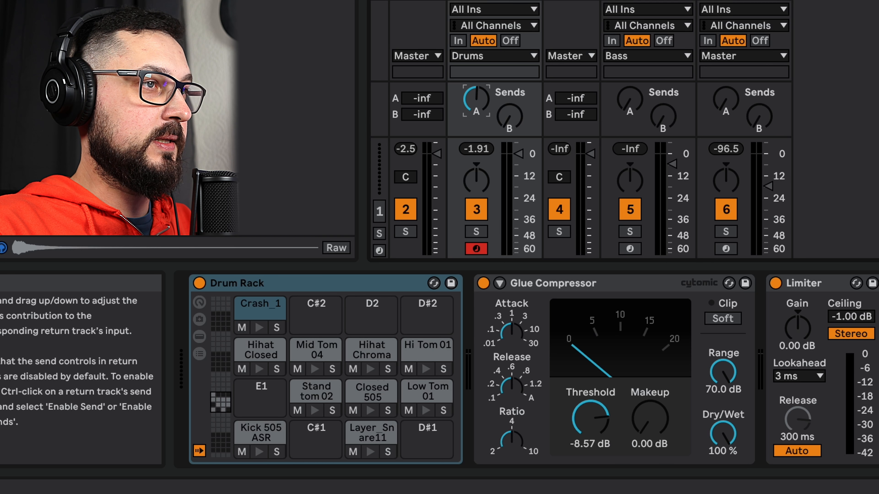
Play the drum loop and raise the dry sesh track's send level to the Reverb return
key("space")
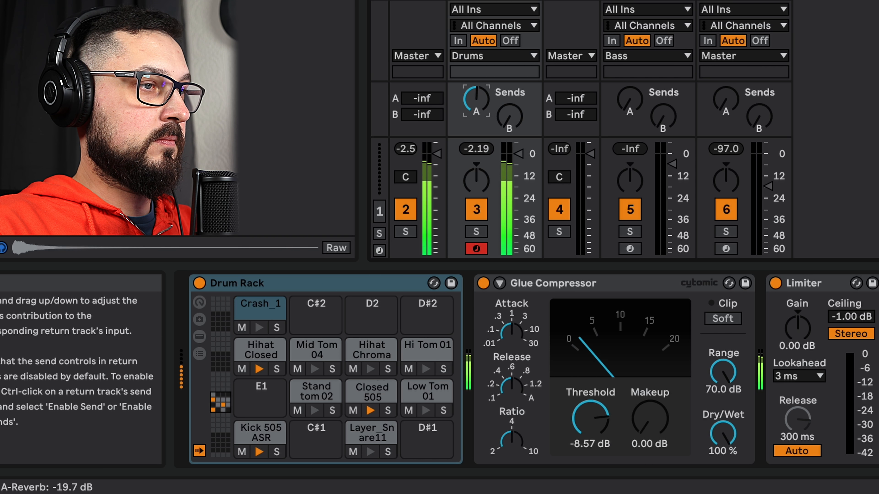
left_click_drag(476, 99, 477, 99)
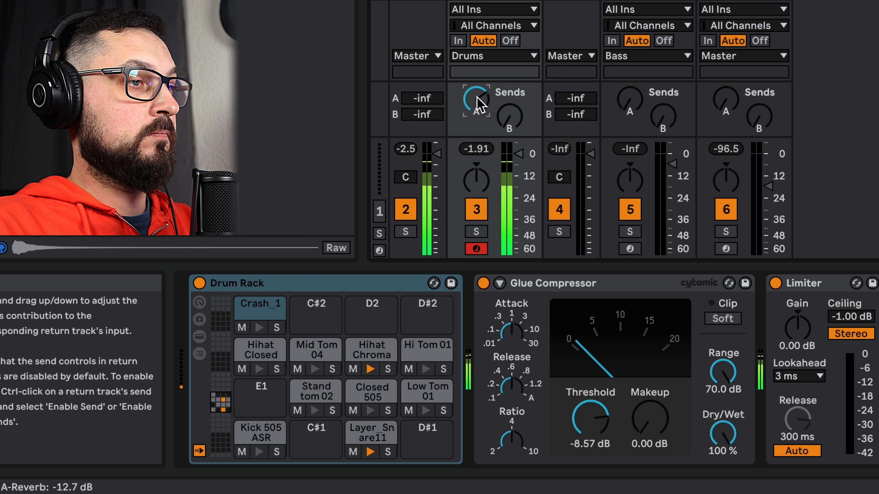
left_click_drag(479, 102, 479, 93)
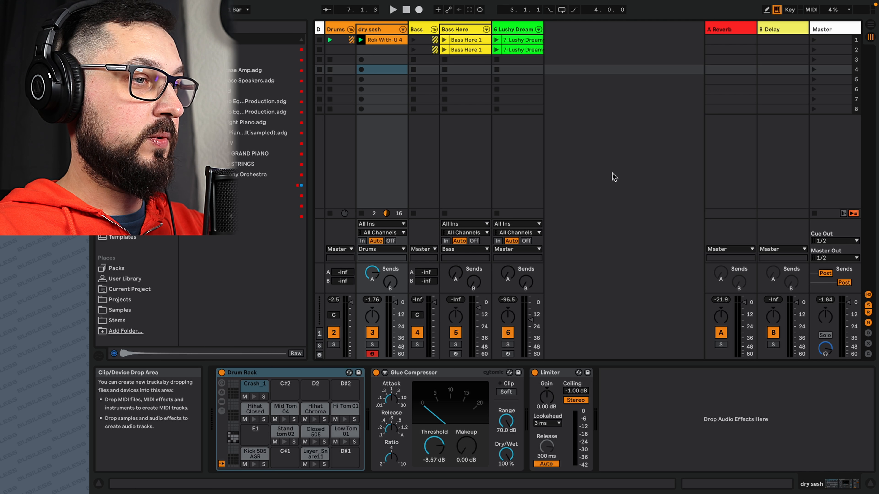
Enable the Lo Cut input filter on the A Reverb return's Reverb, with the loop playing to hear it and stopped at the end
left_click(744, 29)
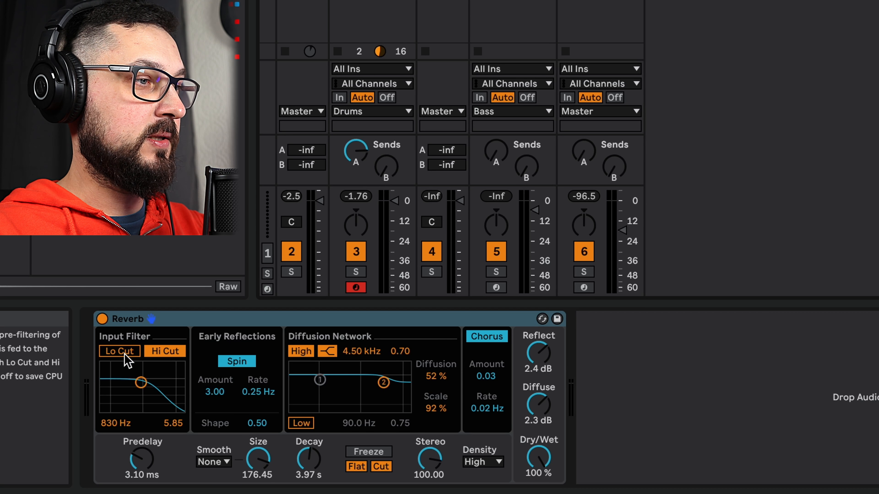
left_click(125, 353)
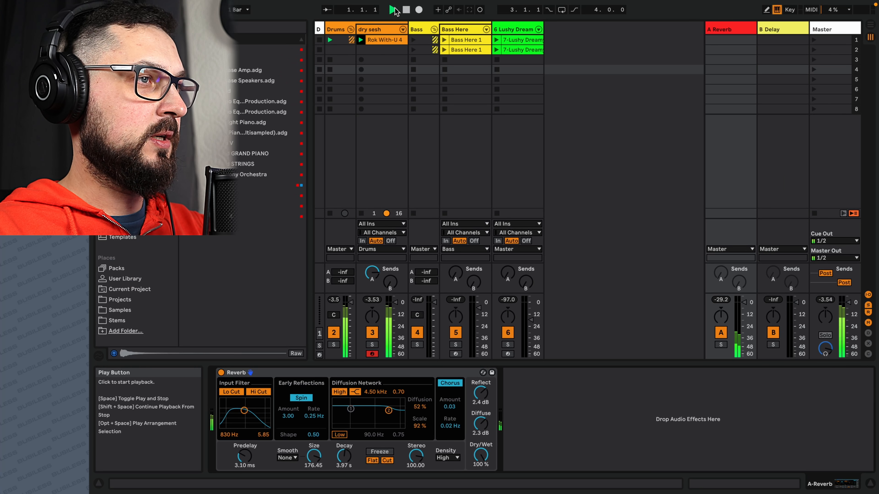
left_click(406, 10)
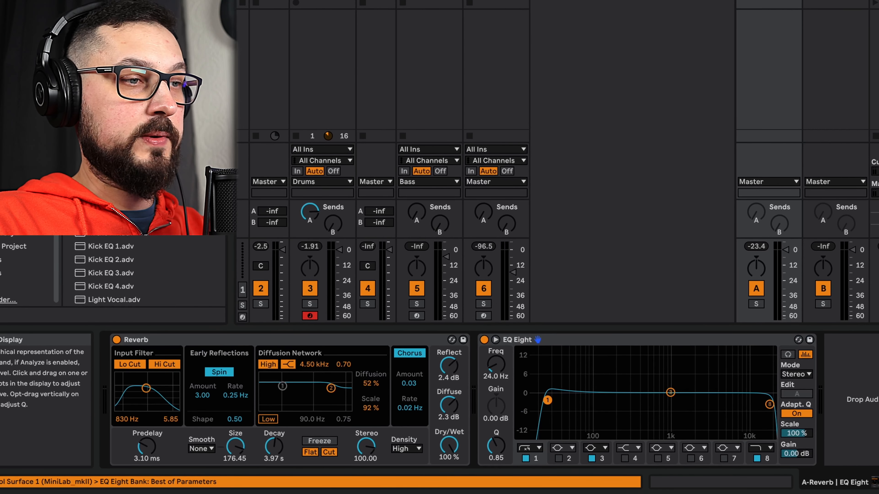
Raise EQ Eight's band 1 low cut on the reverb return to 417 Hz while auditioning the loop
left_click_drag(547, 400, 654, 393)
key("space")
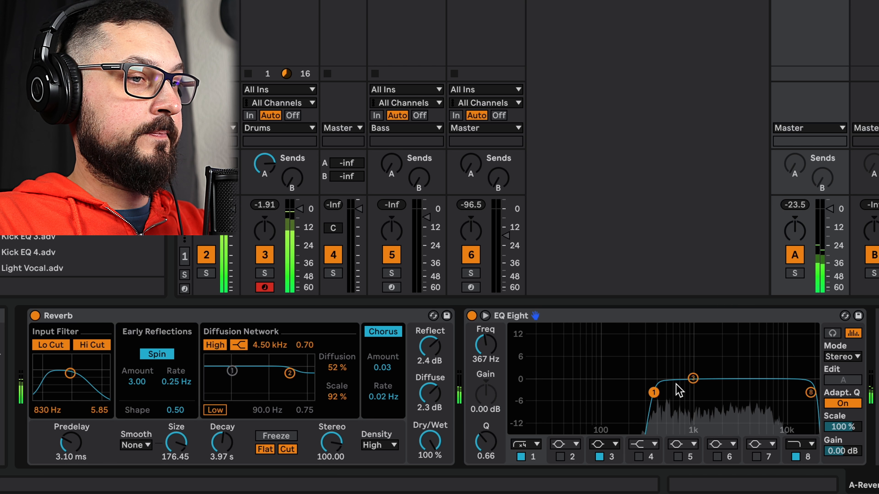
left_click_drag(653, 393, 658, 392)
key("space")
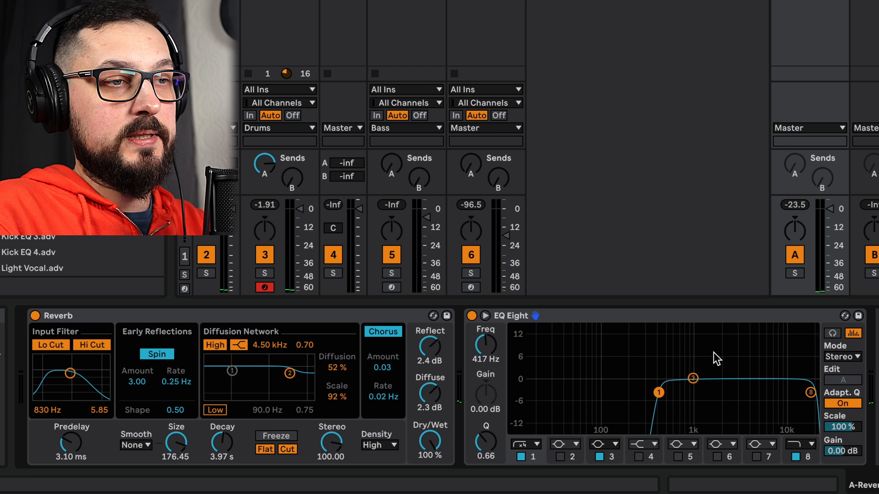
Delete the EQ Eight from the A Reverb return track
left_click(583, 316)
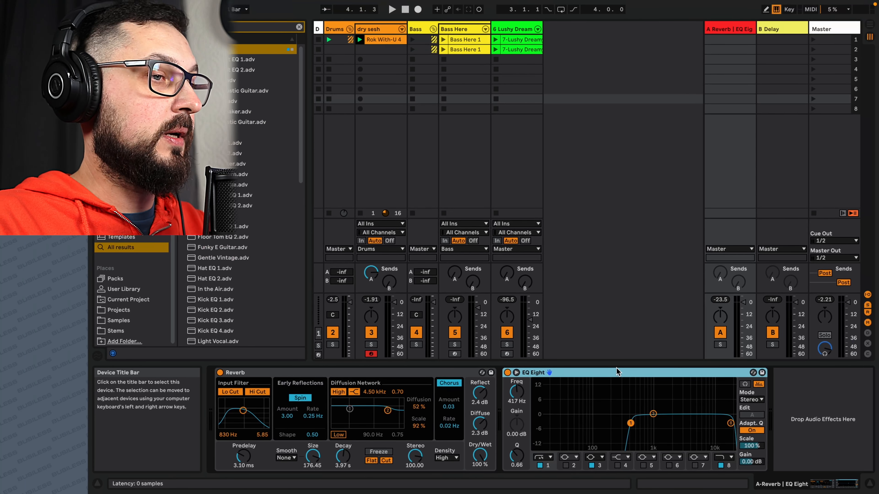
left_click(619, 358)
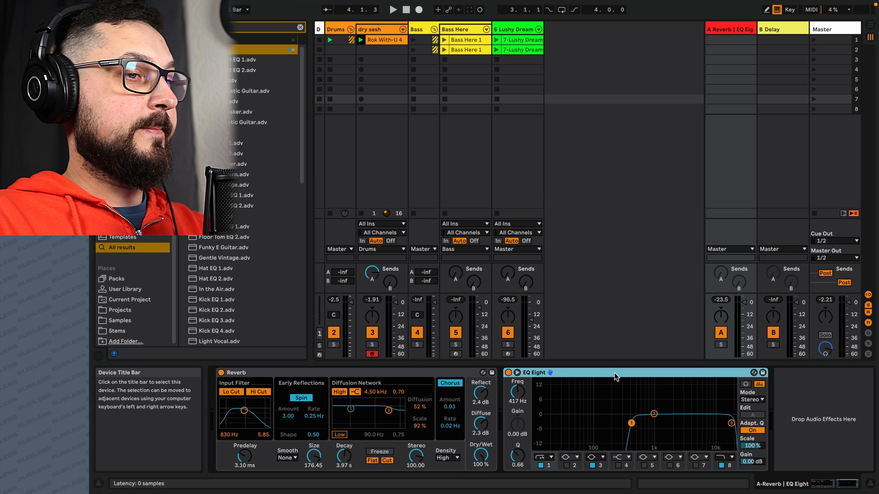
key("Delete")
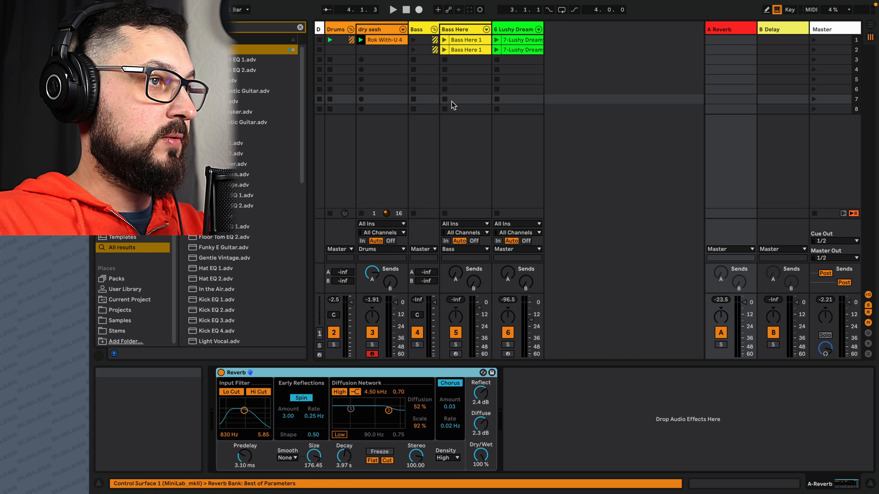
Search the browser for reverb and insert the stock Reverb on the dry sesh track between Glue Compressor and Limiter
left_click(391, 32)
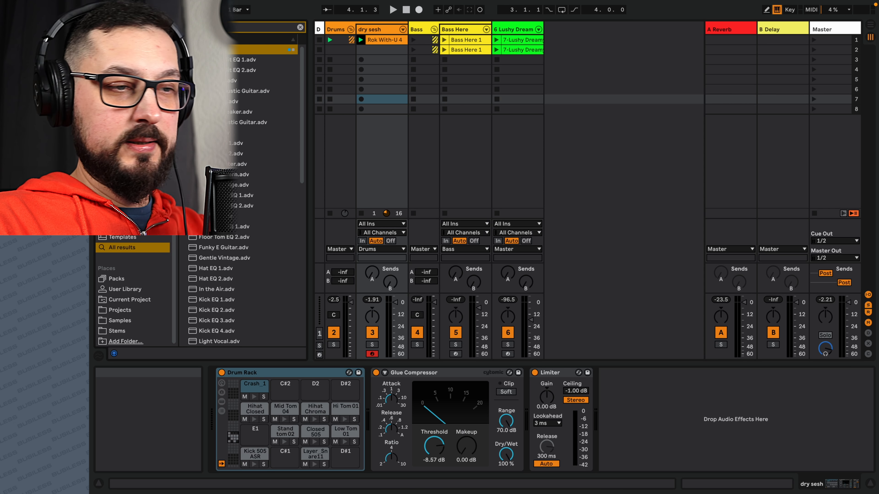
left_click(247, 31)
key("BackSpace")
key("BackSpace")
key("BackSpace")
key("BackSpace")
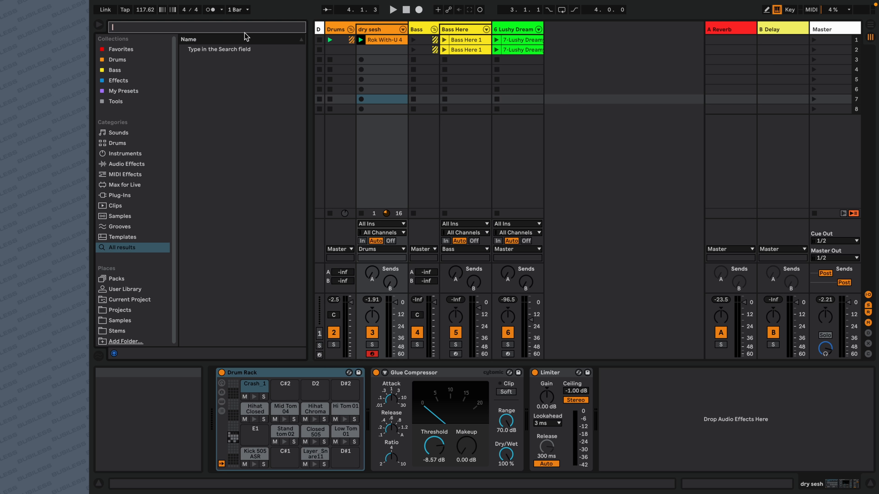
type("reverb")
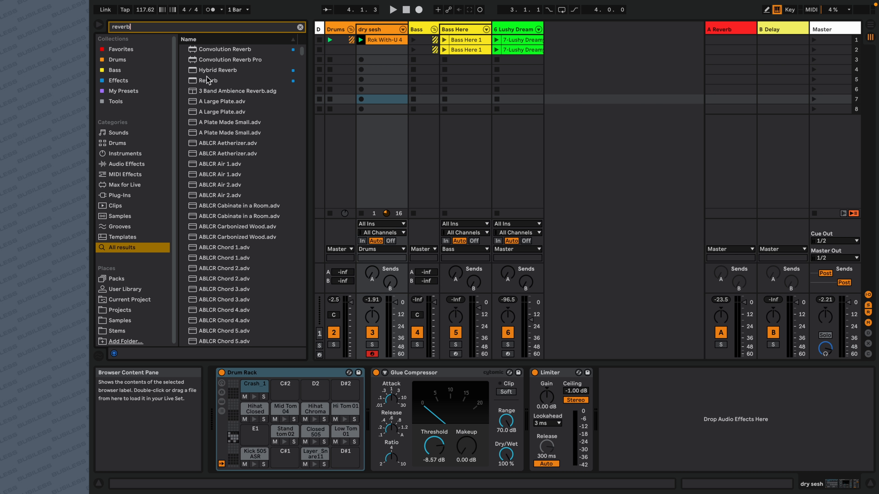
left_click_drag(209, 83, 538, 397)
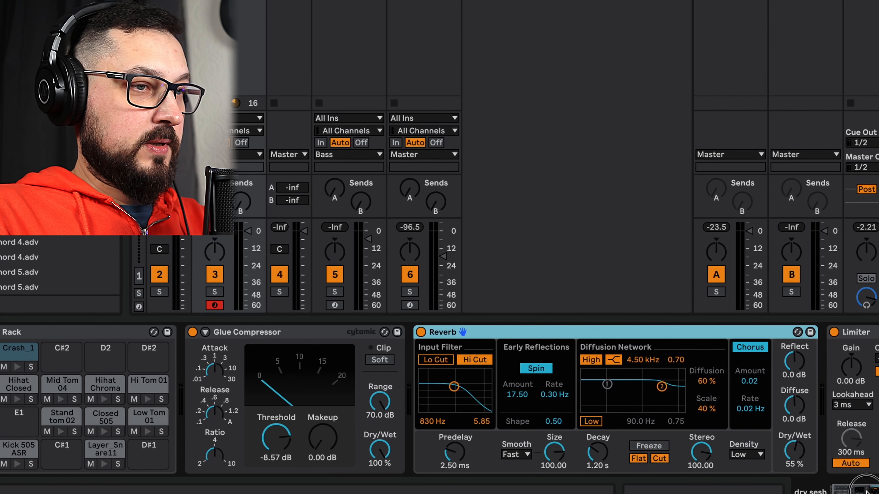
Set the dry sesh track's Reverb decay to 2.11 s while the loop plays
left_click_drag(866, 493, 862, 493)
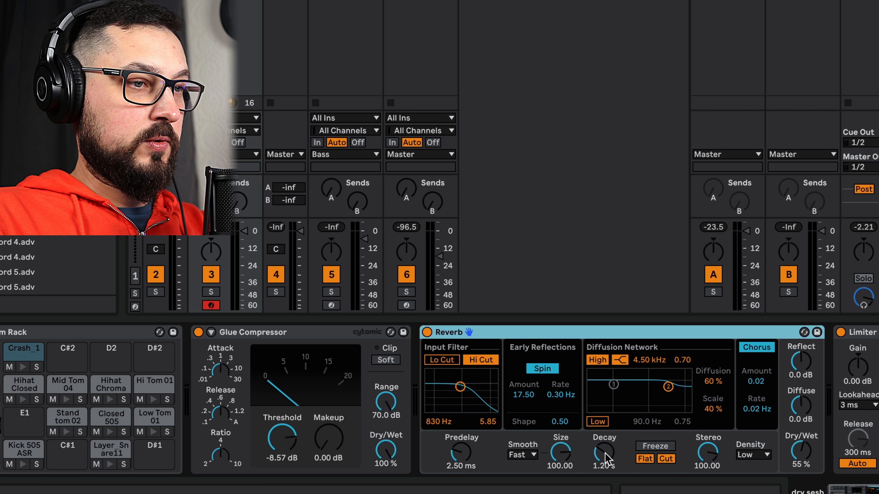
key("space")
left_click_drag(605, 458, 605, 447)
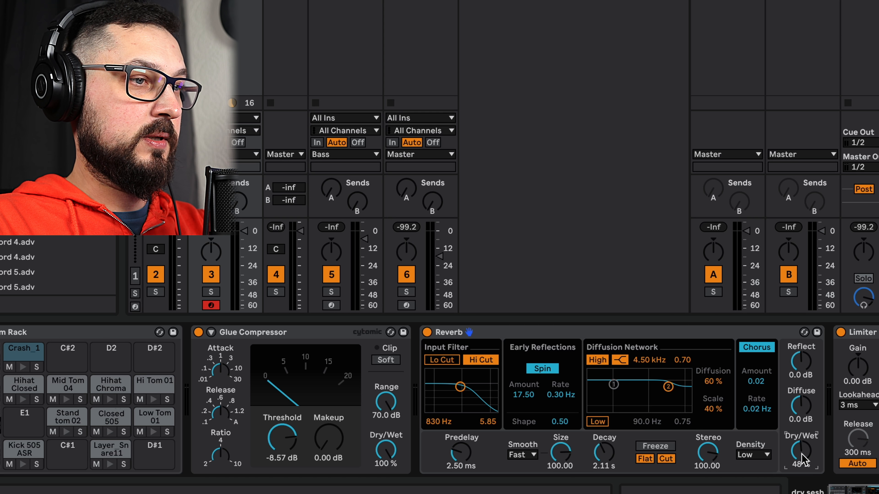
Enable Lo Cut on the dry sesh track's Reverb and set its Dry/Wet to 71 %
left_click(441, 360)
left_click_drag(801, 452, 801, 433)
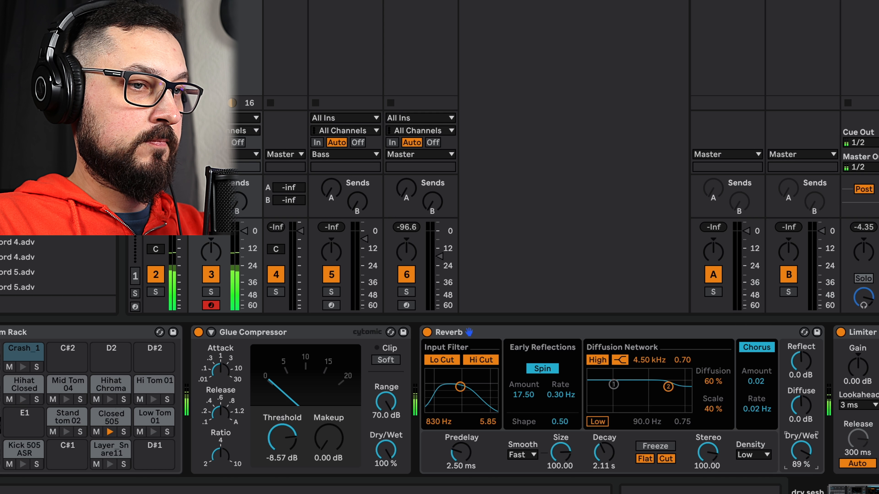
left_click_drag(801, 451, 801, 459)
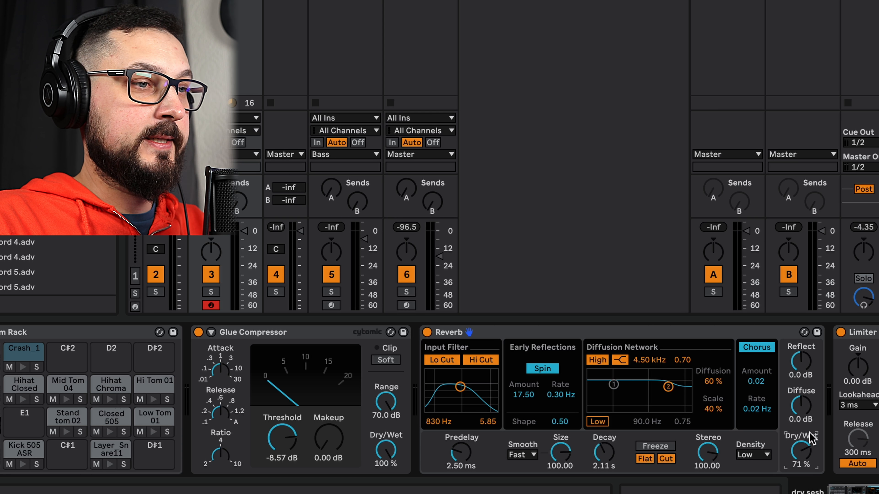
Group the Reverb into an Audio Effect Rack with its chain list shown and rename the chain Reverb
left_click(608, 332)
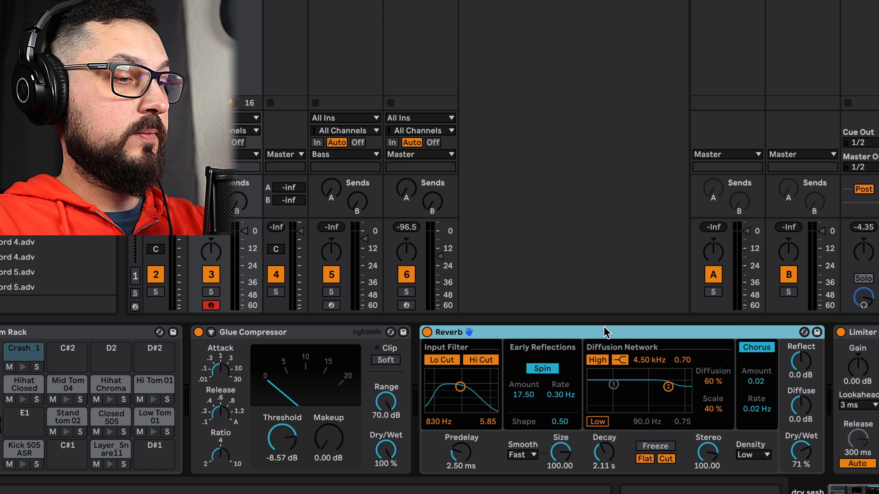
key("ctrl+g")
left_click(428, 388)
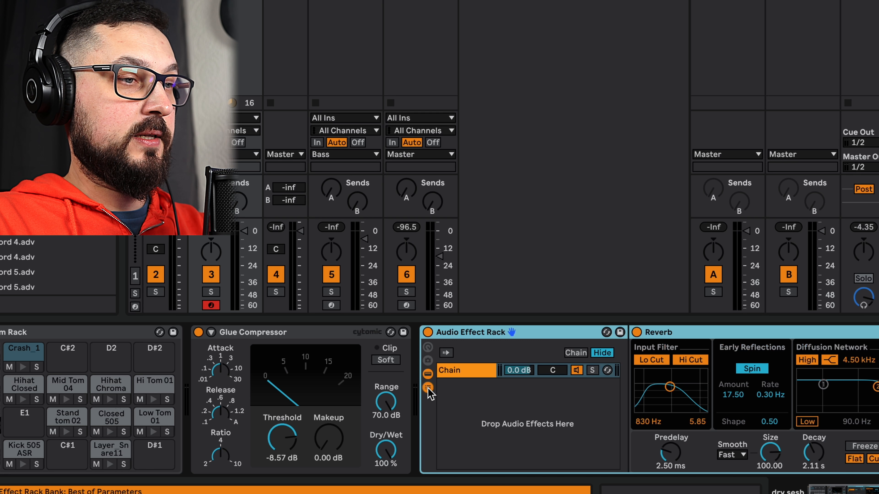
left_click(467, 373)
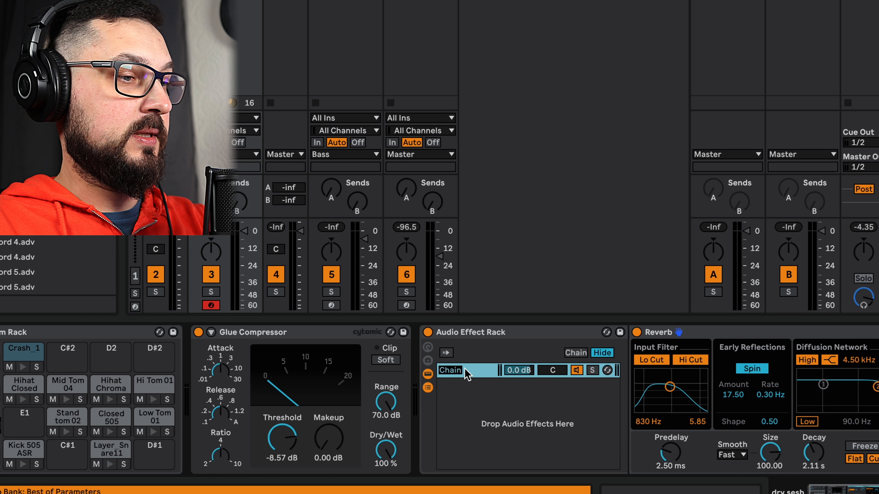
type("Reverb")
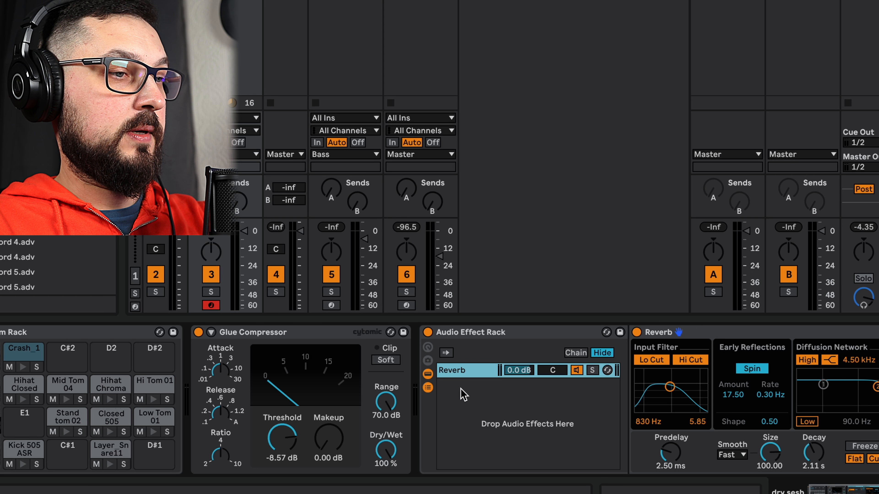
Create a second, empty chain in the Audio Effect Rack and lower the Reverb chain's volume to -44.0 dB
right_click(464, 394)
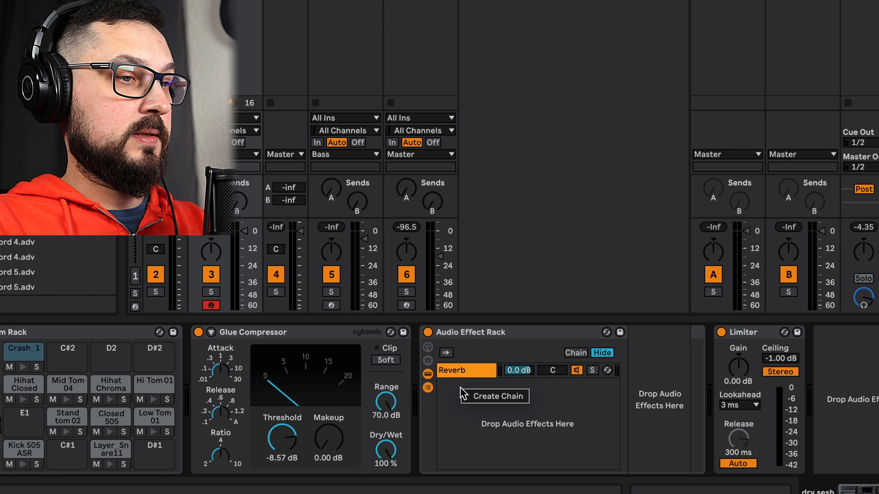
left_click(491, 395)
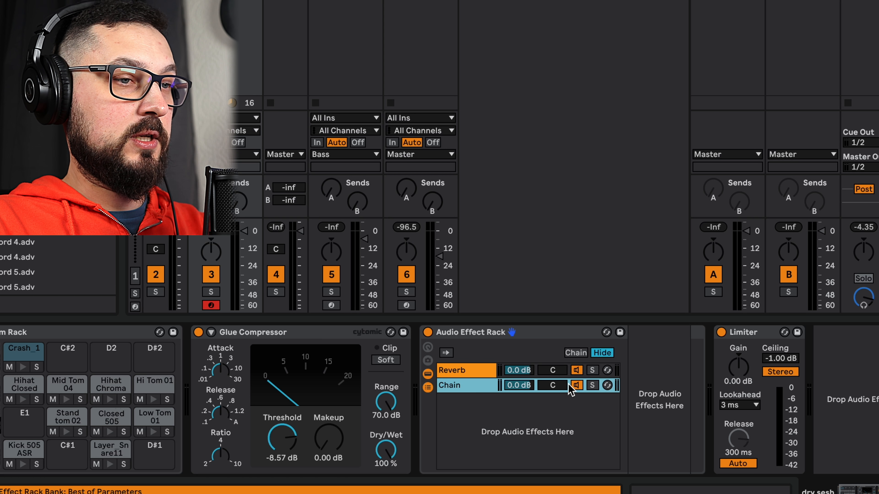
left_click_drag(516, 370, 515, 401)
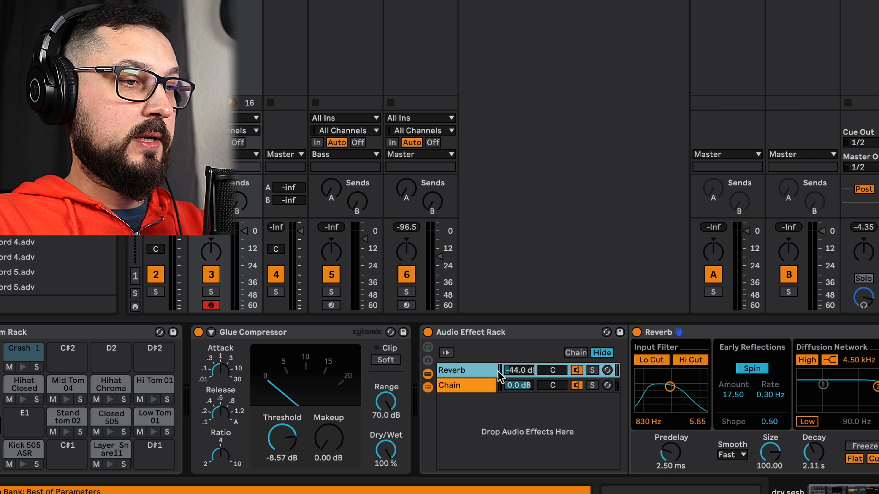
Set the Dry/Wet of the Reverb inside the rack to 100 %
scroll(810, 458, "right", 5)
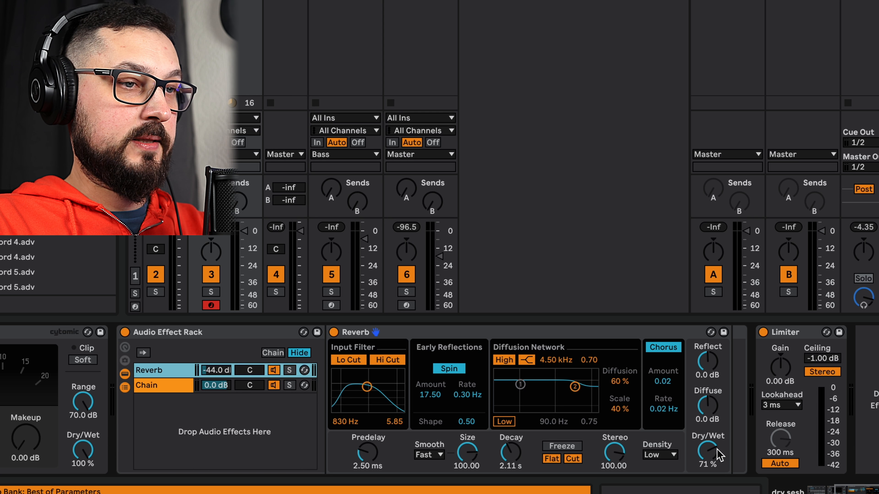
left_click_drag(717, 456, 717, 434)
scroll(440, 401, "left", 2)
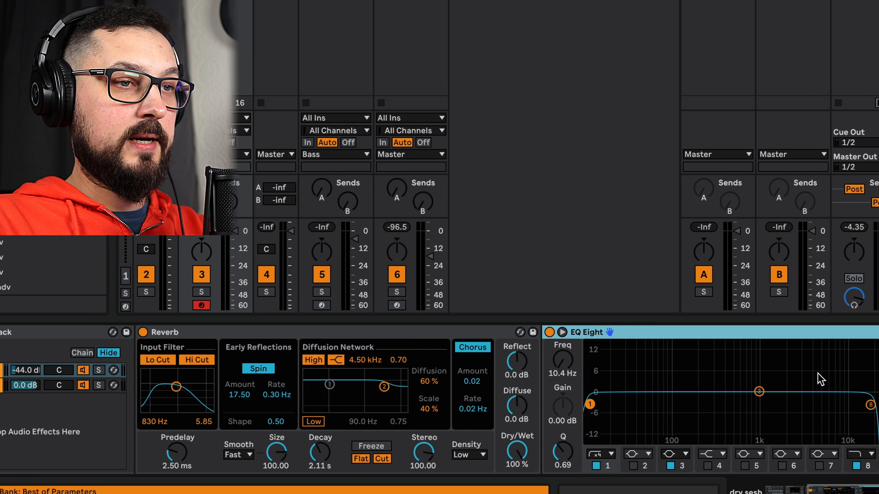
Switch EQ Eight's band 1 to the gentler low cut at 245 Hz and turn off band 3
left_click_drag(556, 404, 668, 404)
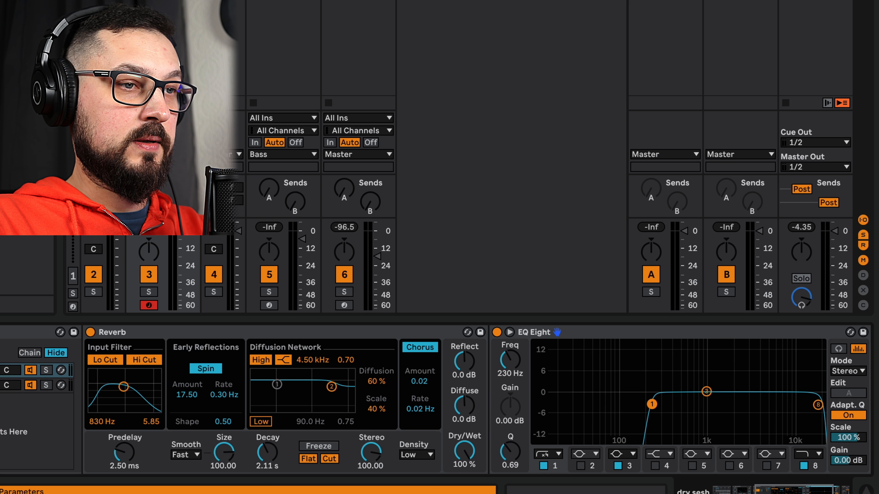
left_click(558, 454)
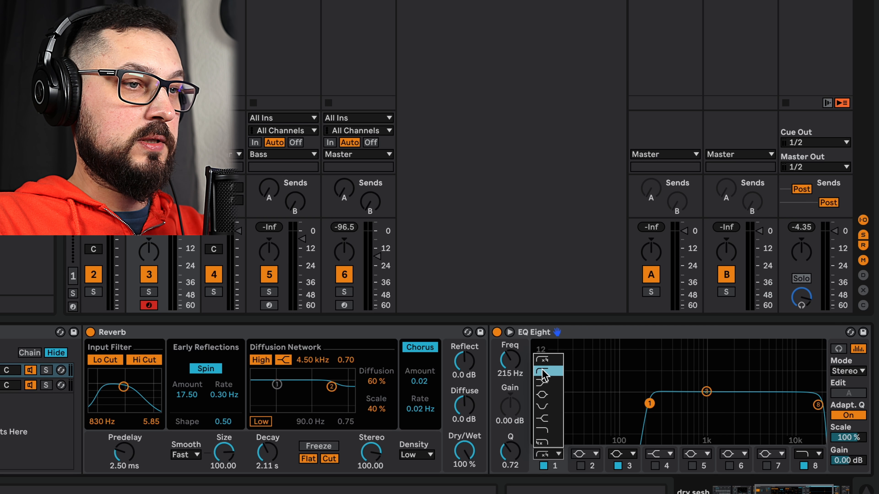
left_click(547, 374)
left_click_drag(648, 403, 654, 405)
left_click(618, 466)
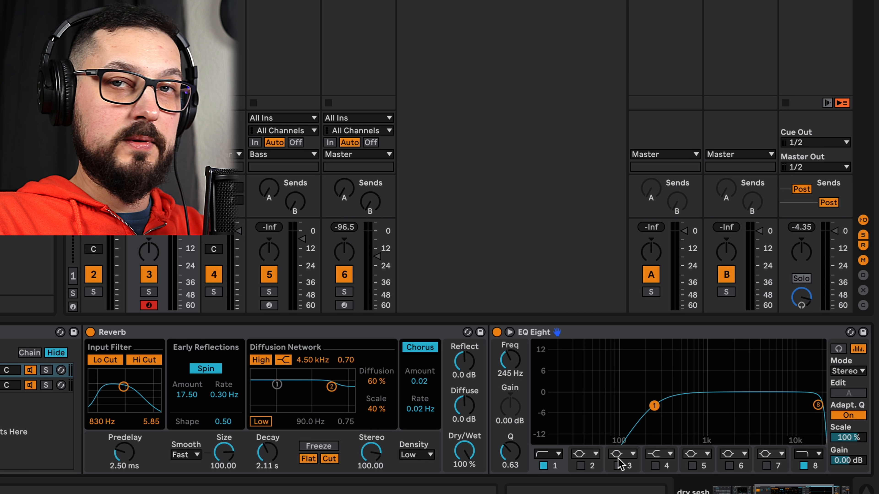
Raise the rack's Reverb chain volume to -6.8 dB
left_click_drag(752, 491, 747, 491)
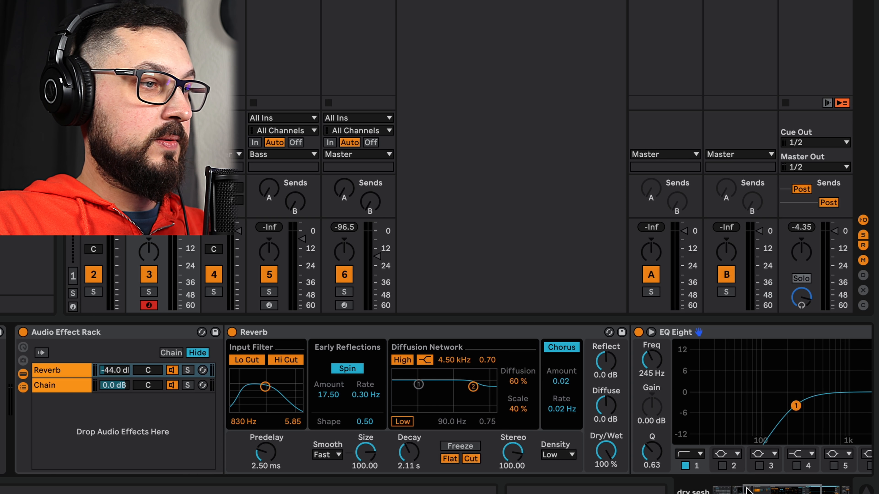
left_click_drag(108, 375, 107, 315)
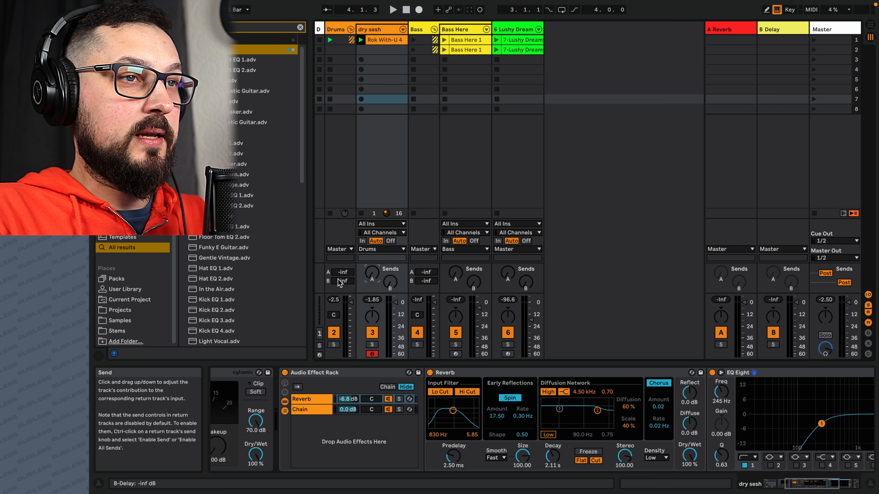
Compare the A Reverb return track's devices with the effect rack on the dry sesh track
left_click(747, 53)
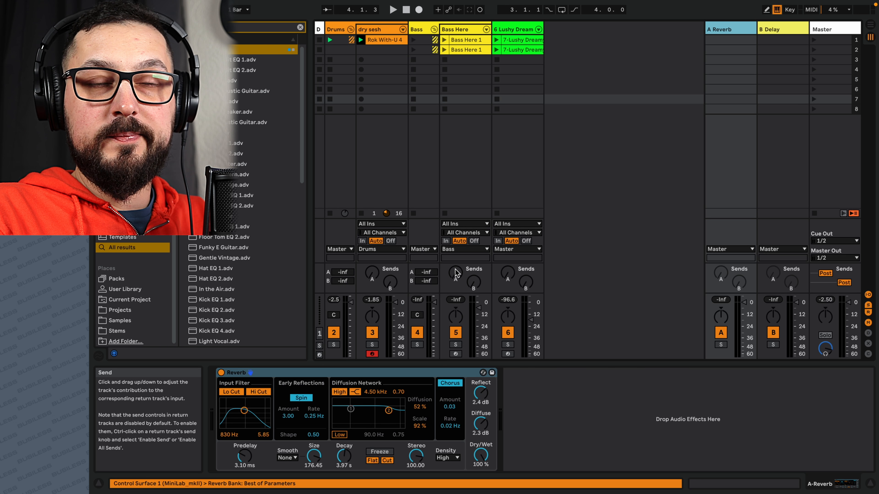
left_click(377, 31)
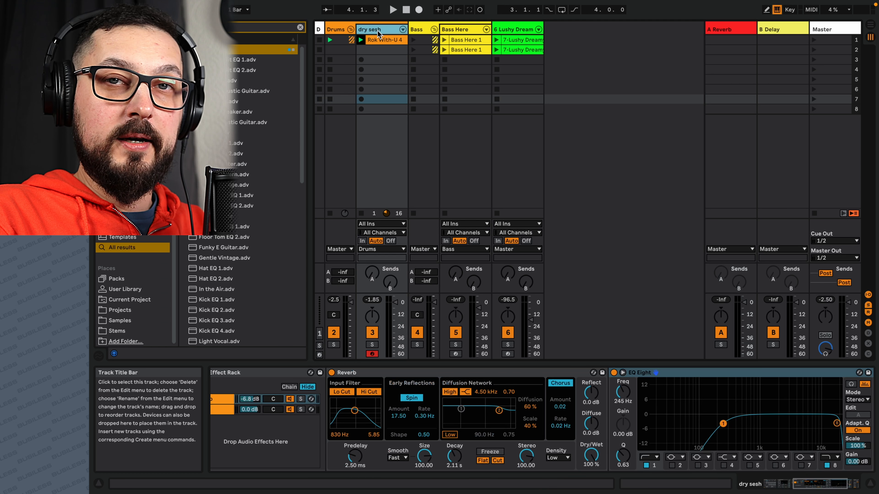
Delete the Audio Effect Rack holding the Reverb and dry chains from the dry sesh track
left_click(786, 486)
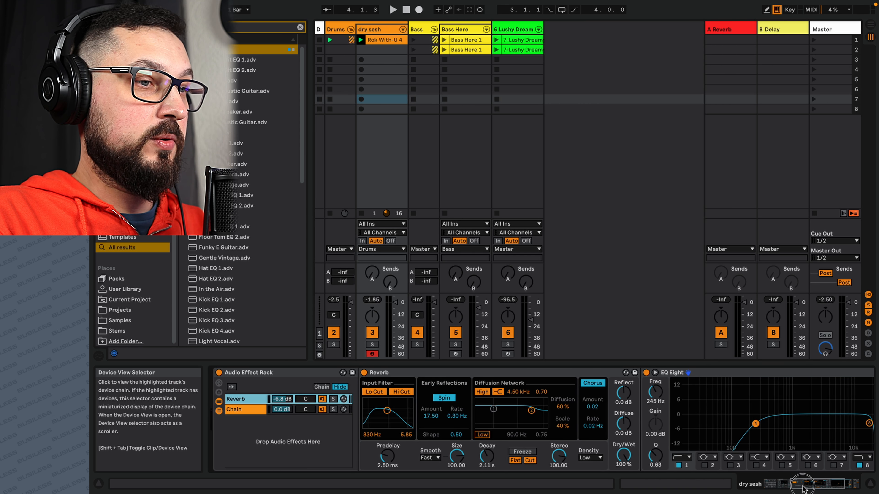
left_click(469, 374)
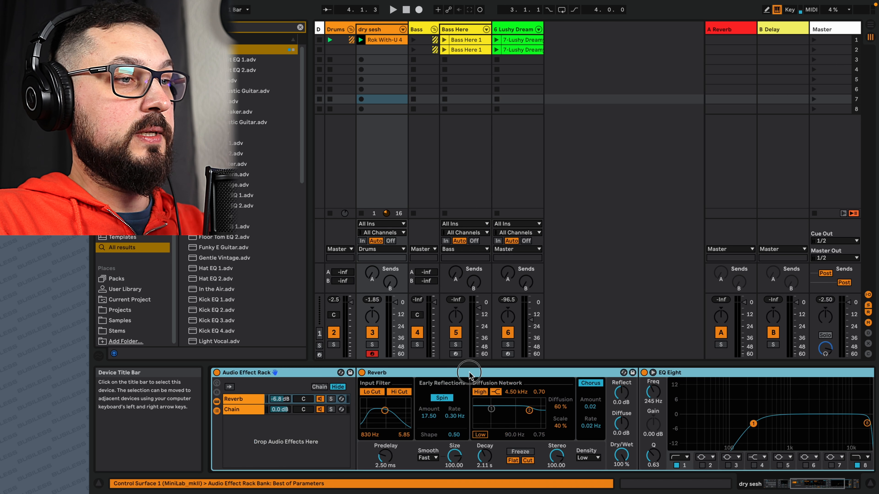
key("Delete")
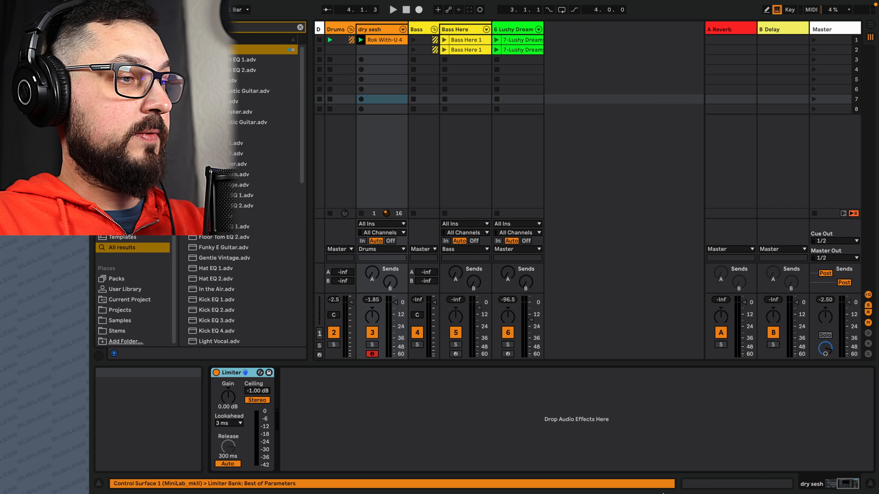
Show the chain list of the dry sesh track's Drum Rack and look through its drum chains
left_click_drag(841, 487, 816, 487)
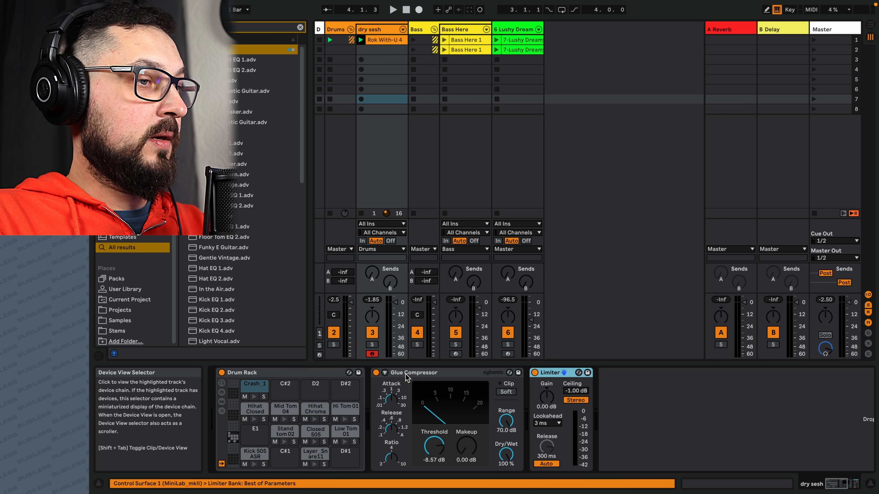
left_click(295, 377)
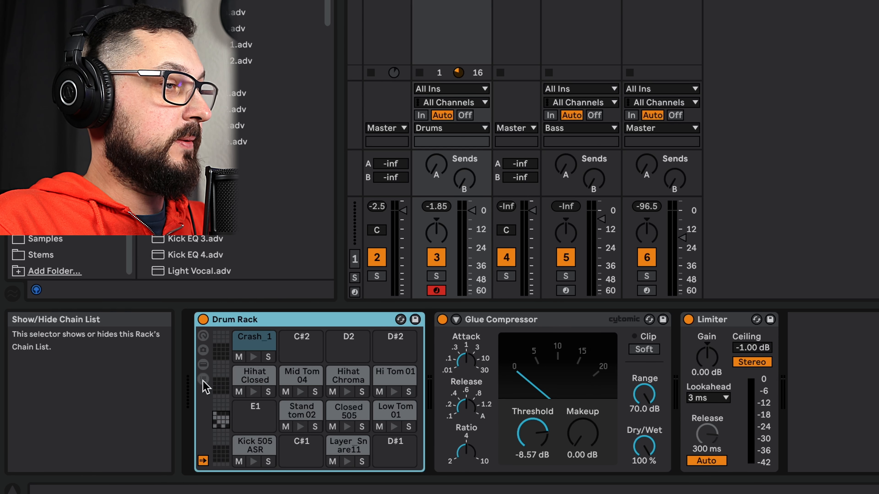
left_click(222, 411)
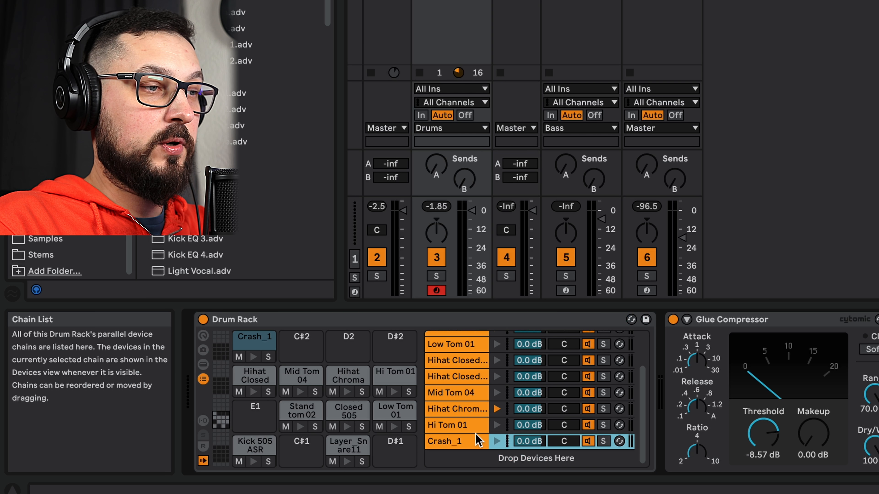
scroll(479, 438, "up", 4)
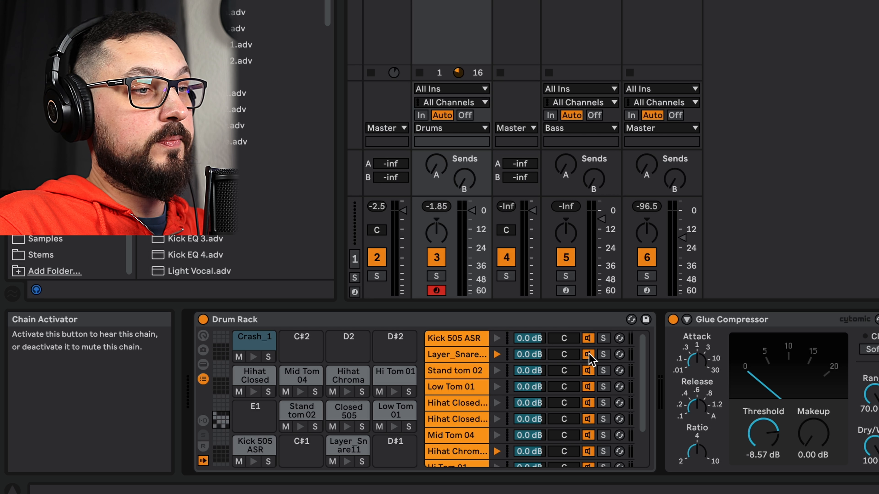
scroll(498, 392, "down", 3)
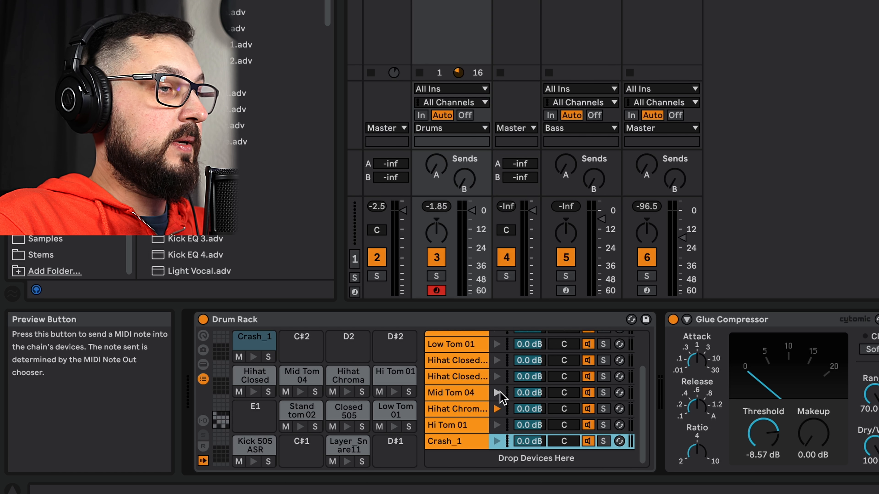
Show the Drum Rack's return chain list and create a return chain in it
left_click(204, 447)
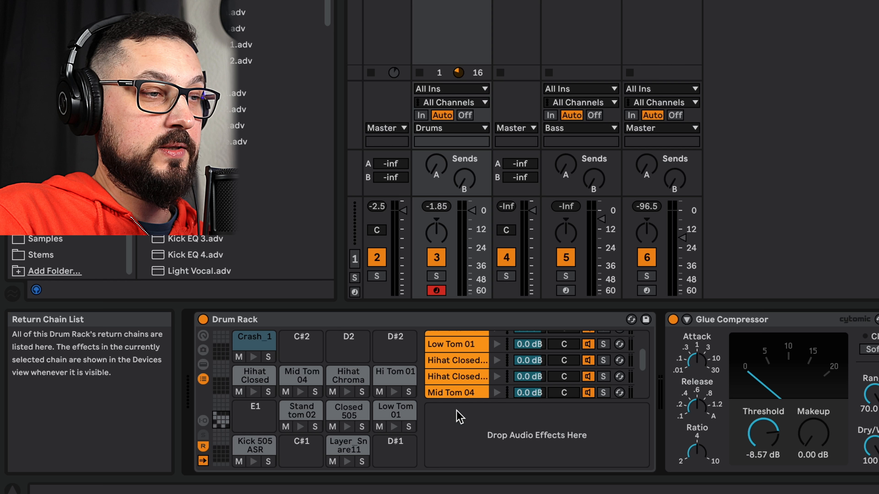
right_click(474, 421)
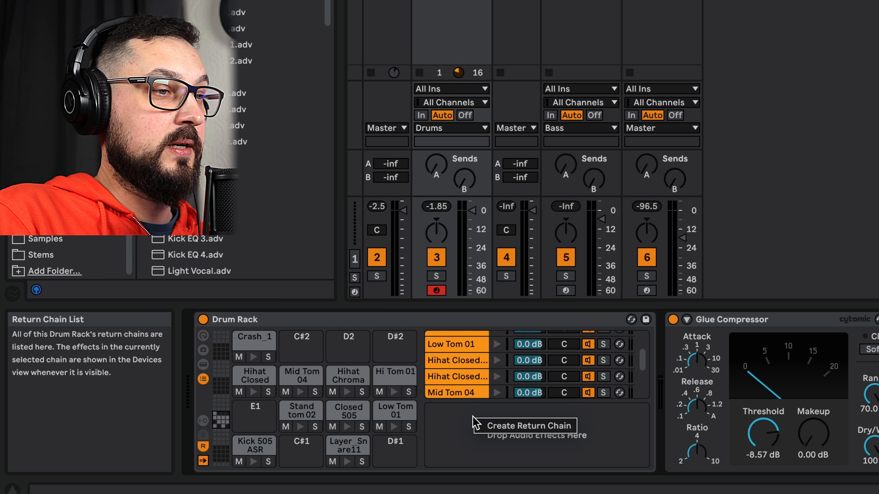
left_click(511, 429)
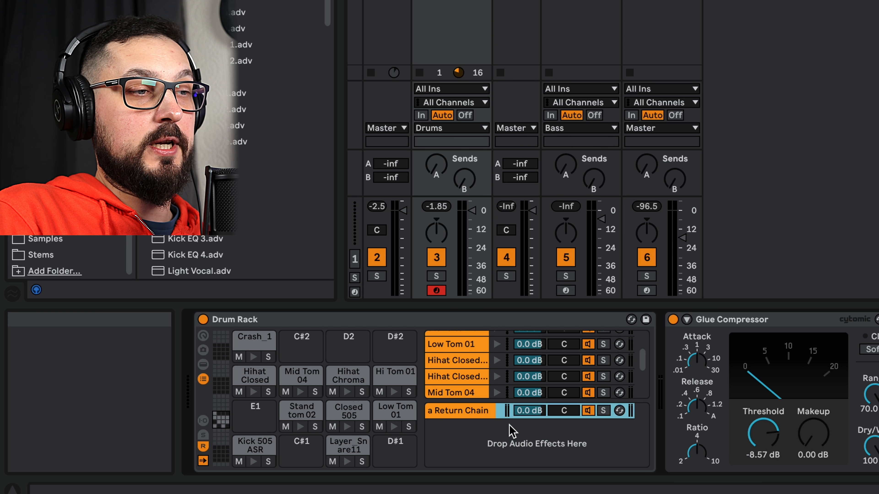
left_click(463, 415)
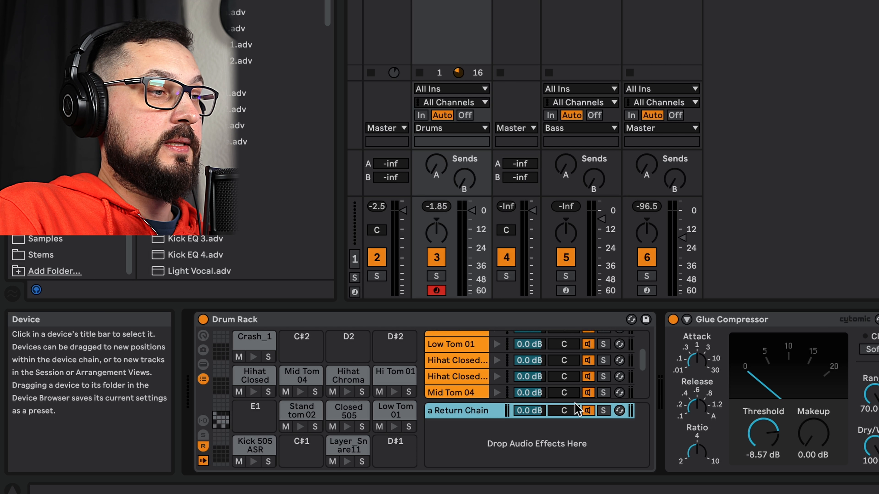
Show the Drum Rack's devices and input/output routing, and route the return chain's audio to A-Reverb
left_click(203, 366)
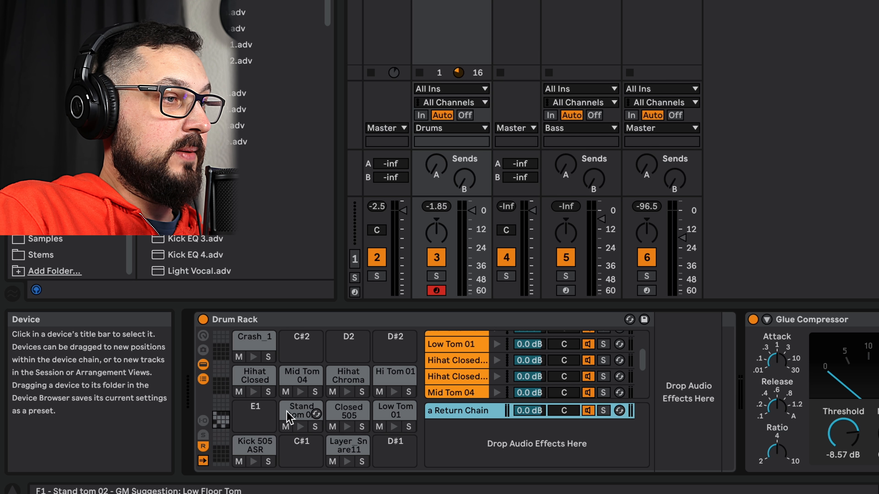
left_click(204, 421)
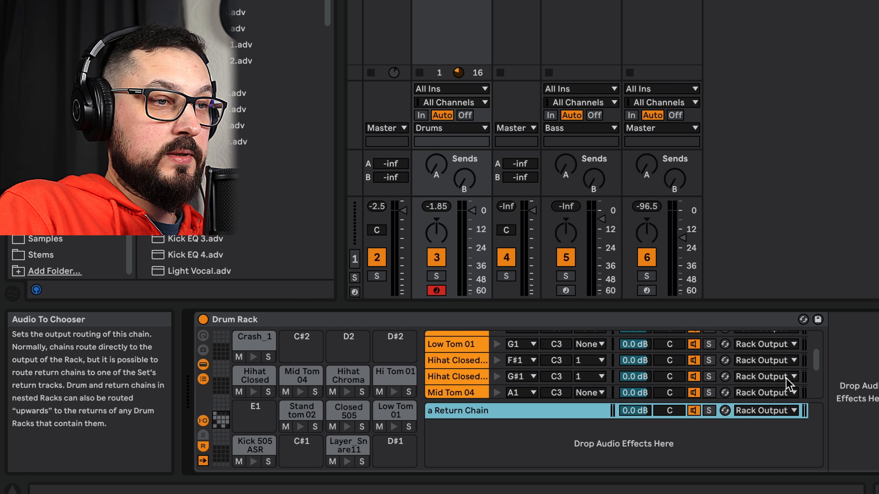
scroll(790, 383, "down", 5)
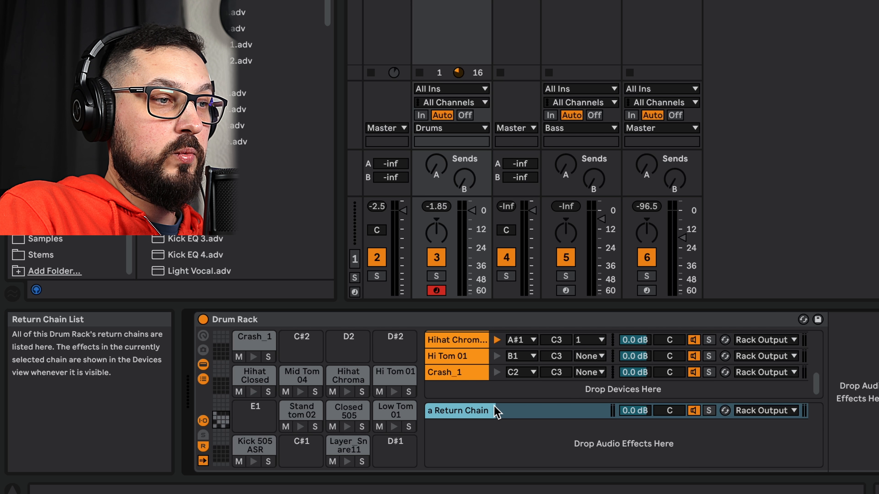
left_click(767, 411)
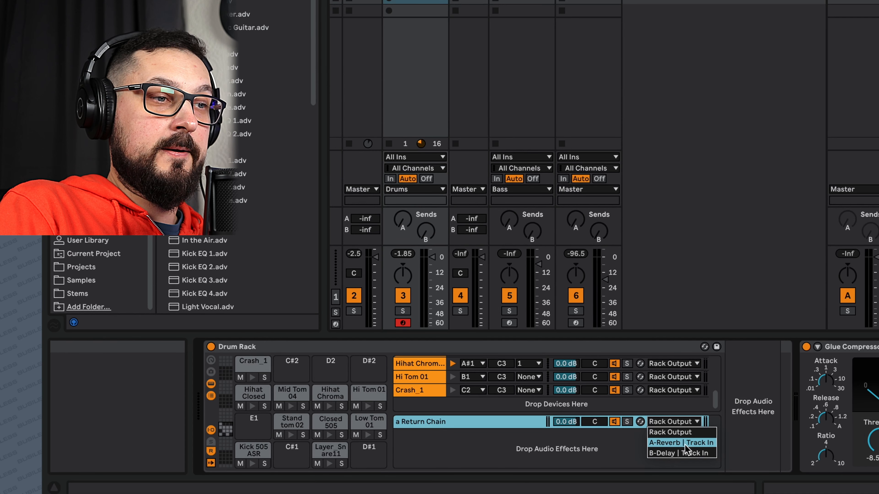
left_click(779, 437)
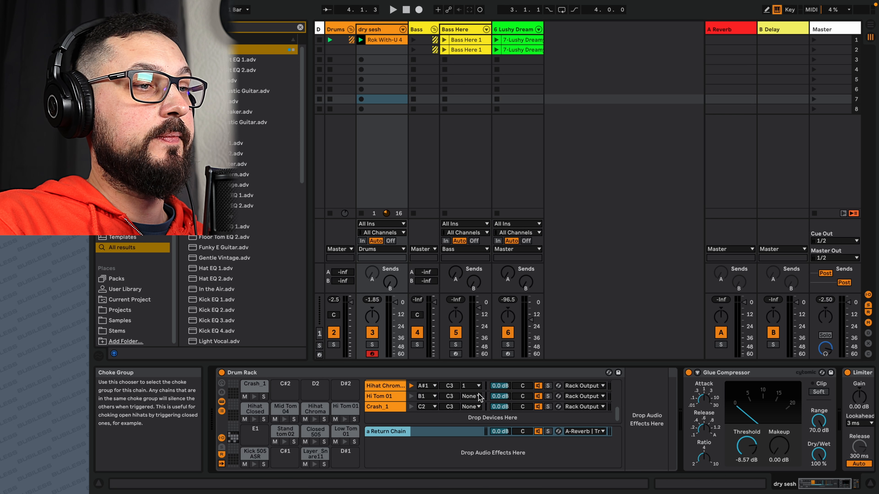
Unfold the dry sesh track's drum chains in the mixer and set the layered snare's send a to -13.0 dB
left_click(403, 29)
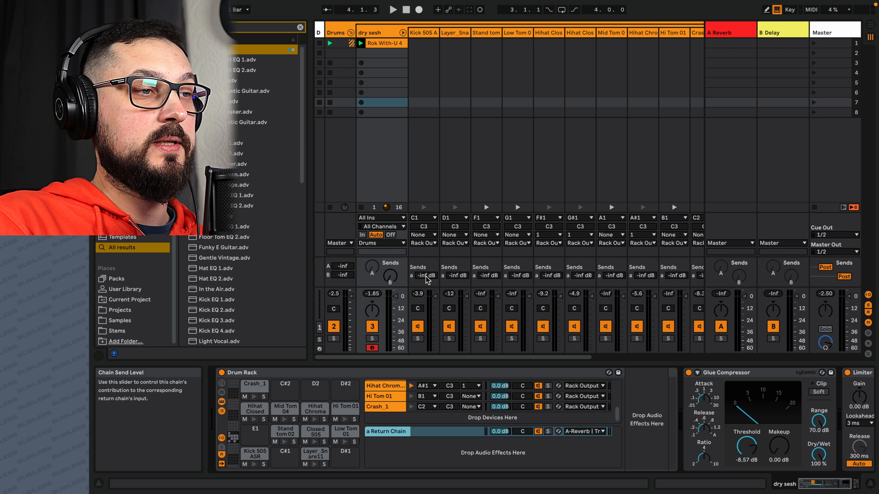
left_click(724, 59)
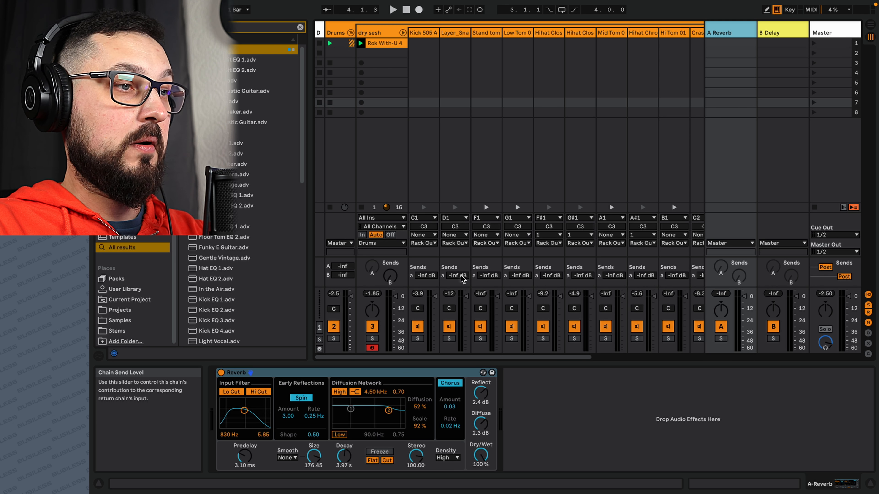
key("space")
left_click_drag(463, 279, 462, 264)
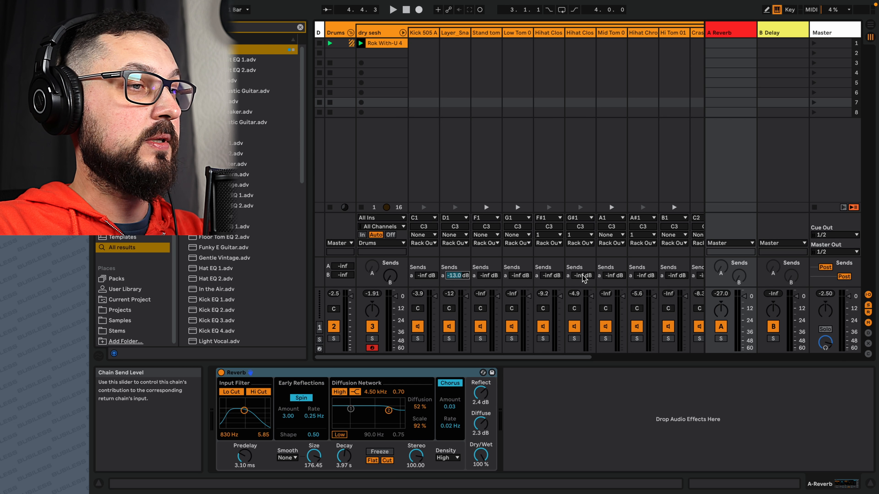
During playback, set send a to -15.6 dB on the F#1 closed hi-hat, -22.8 dB on the G#1 closed hi-hat and -12.2 dB on Hihat Chroma
key("space")
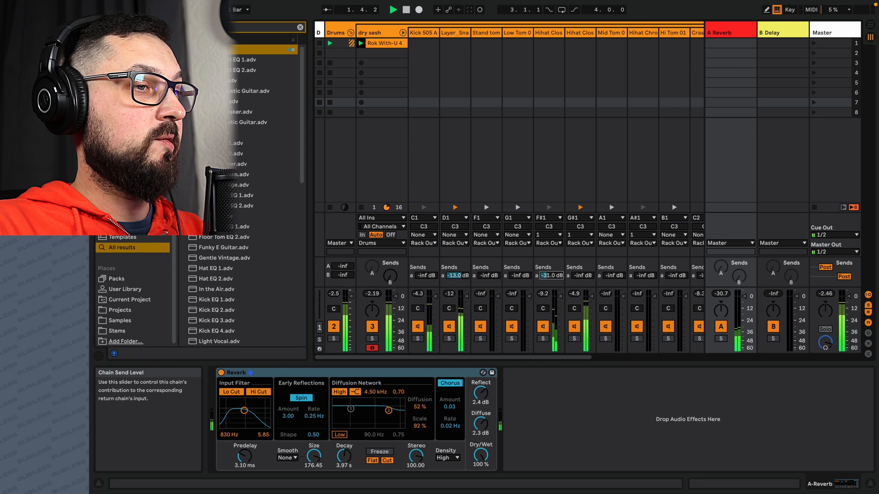
left_click_drag(577, 279, 578, 274)
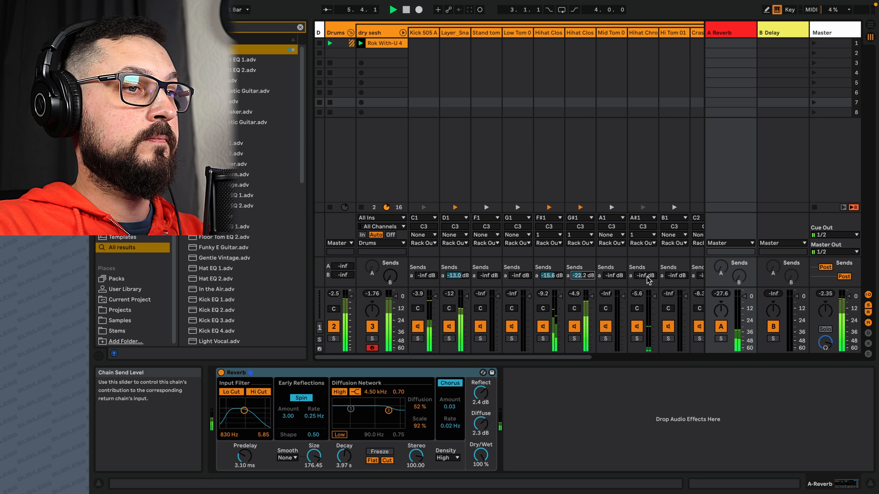
left_click_drag(647, 278, 647, 270)
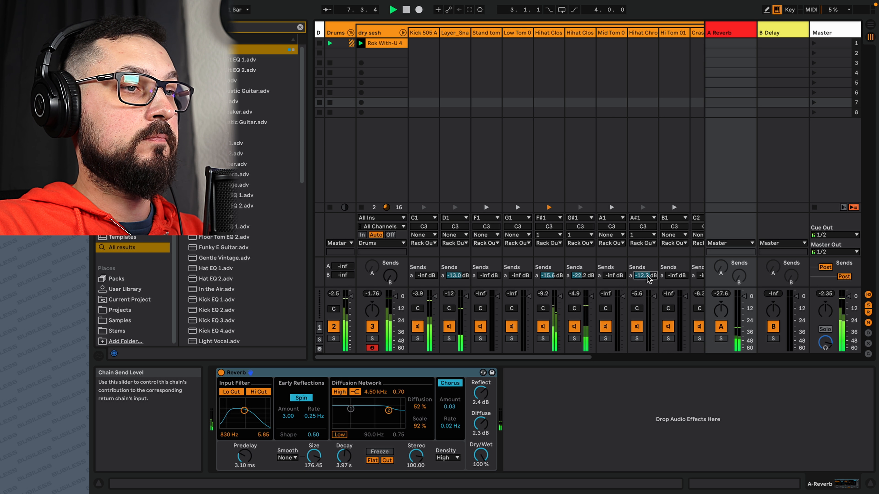
left_click_drag(582, 276, 582, 278)
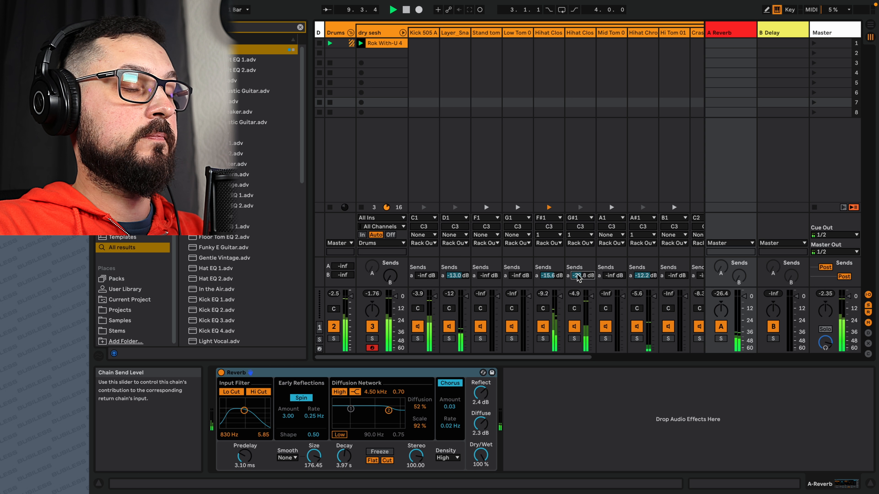
key("space")
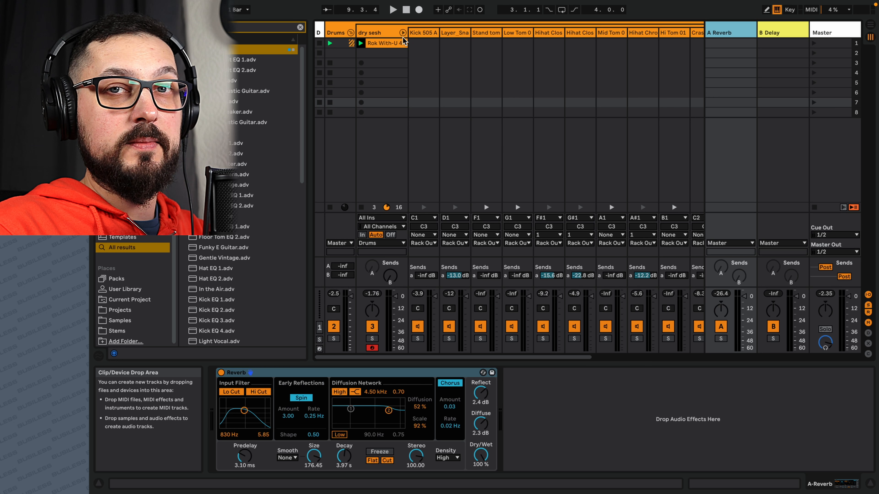
Create a second return chain in the dry sesh track's Drum Rack
left_click(389, 34)
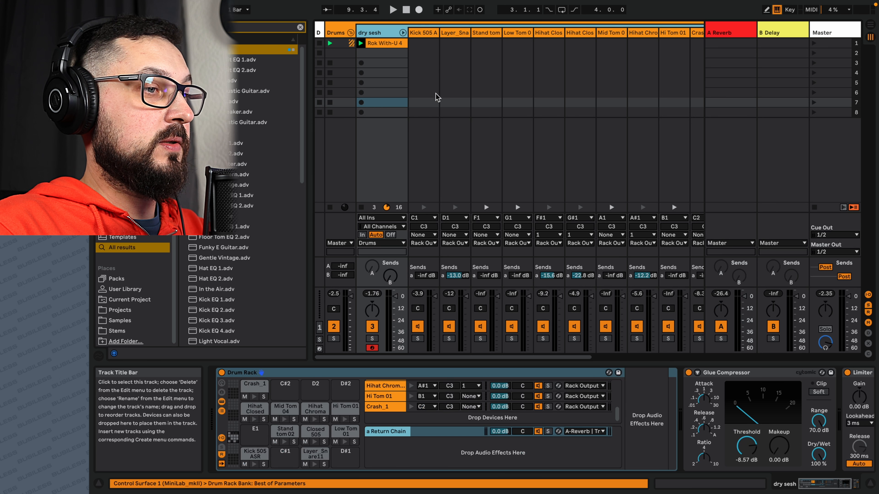
right_click(401, 452)
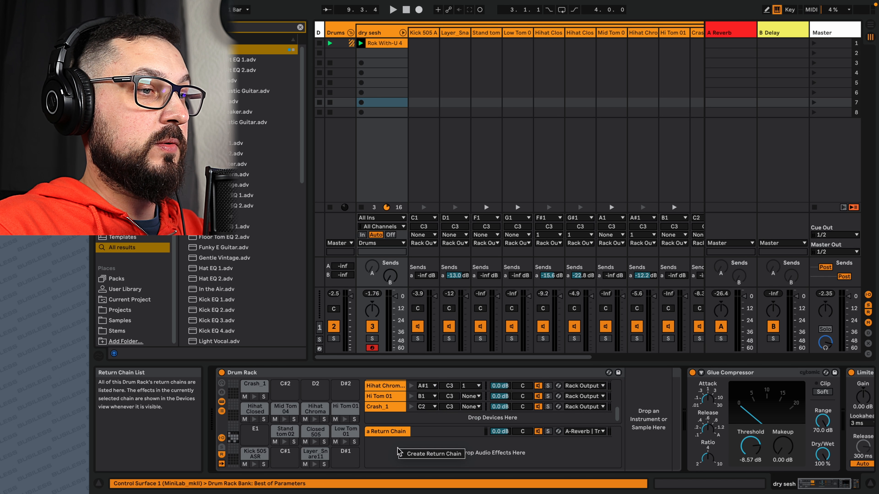
left_click(423, 453)
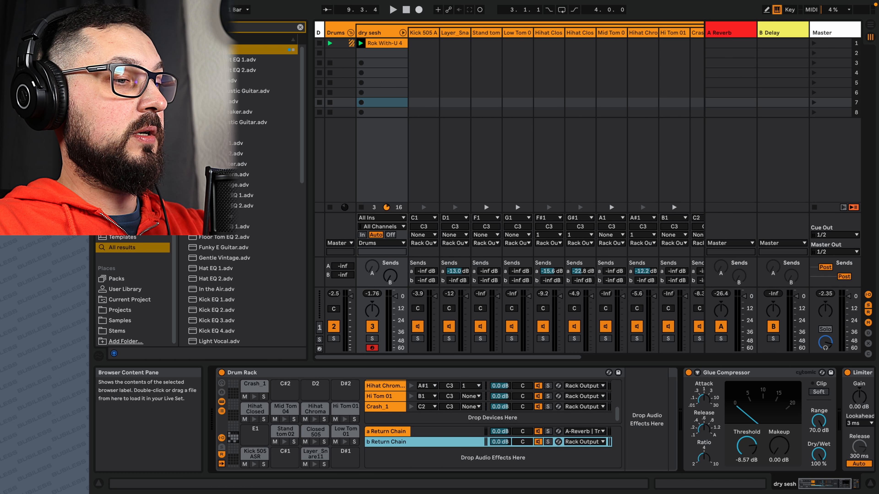
Add a Reverb to the Drum Rack's b return chain and set its Dry/Wet to 100 %
key("super+f")
type("rev")
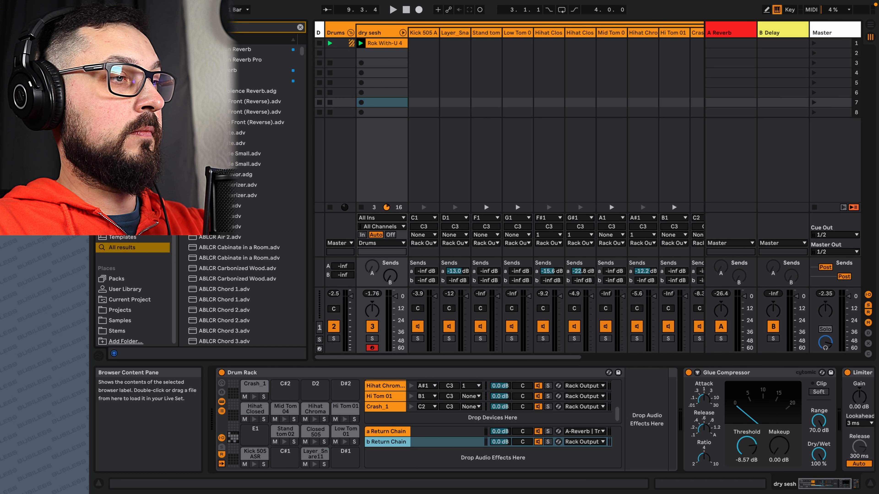
type("erb")
left_click_drag(208, 81, 636, 416)
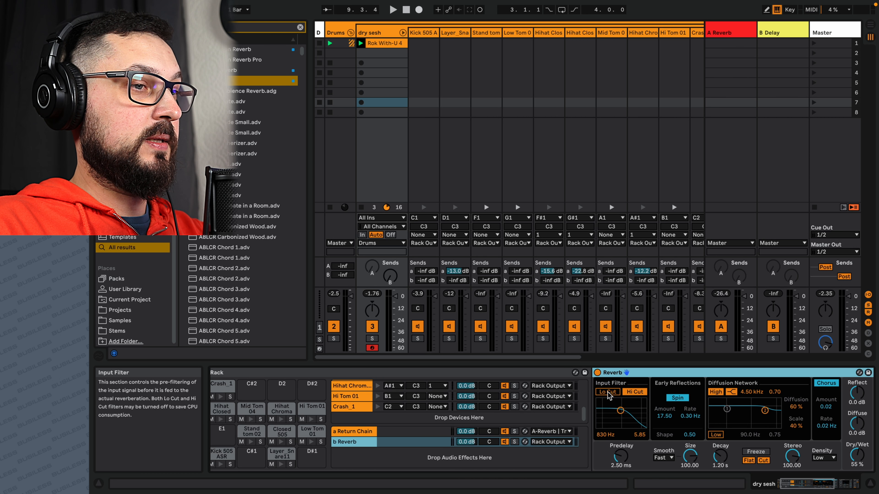
left_click_drag(857, 456, 857, 439)
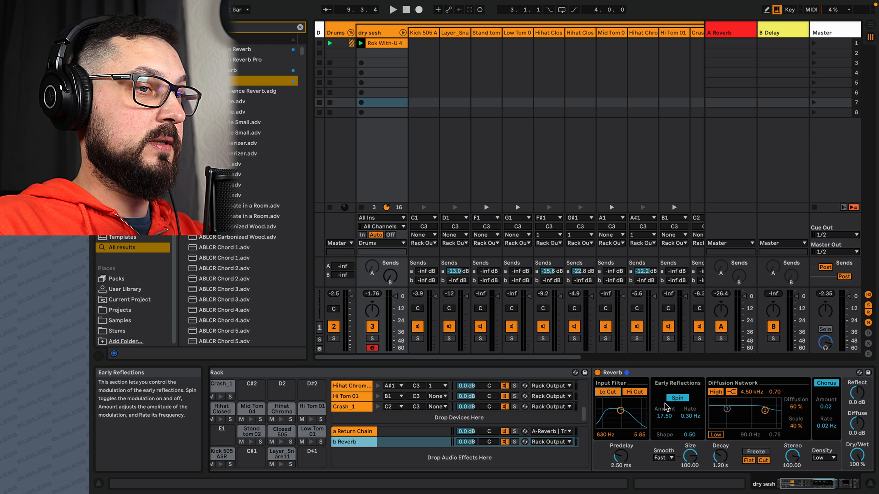
Add a Saturator after the Reverb in the b return chain and set its Drive to 7.43 dB
scroll(622, 446, "right", 5)
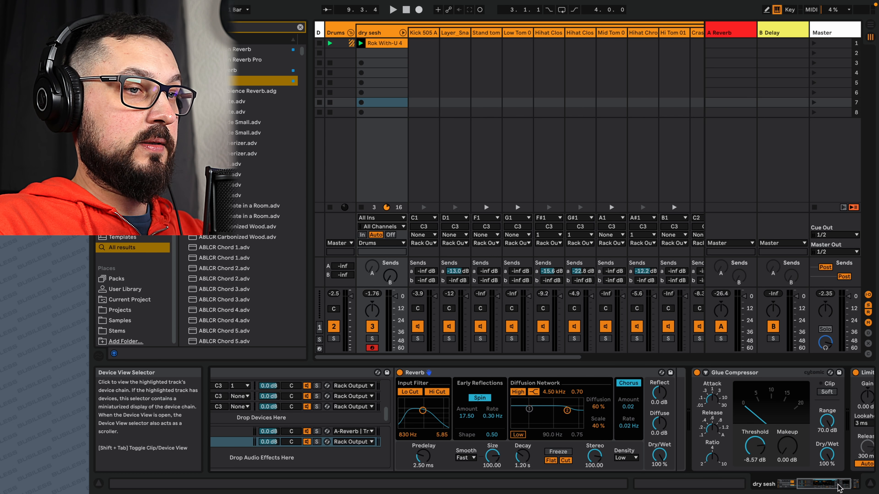
key("super+f")
type("satur")
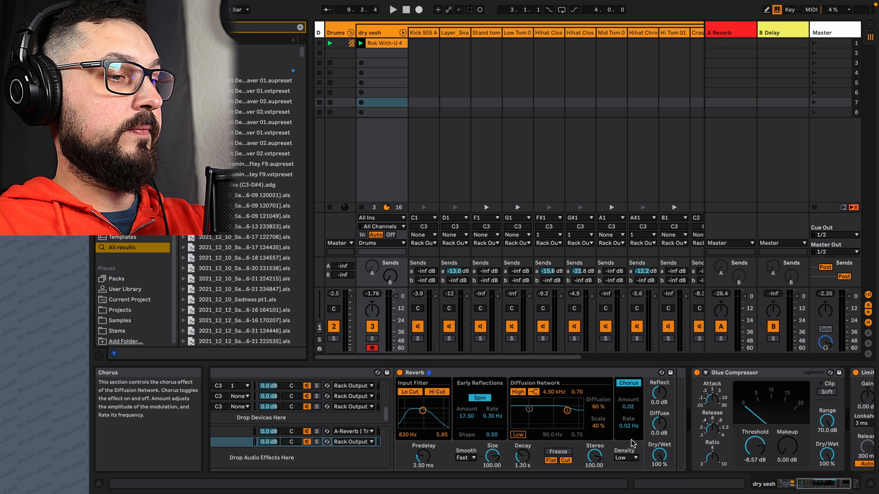
left_click_drag(263, 49, 706, 409)
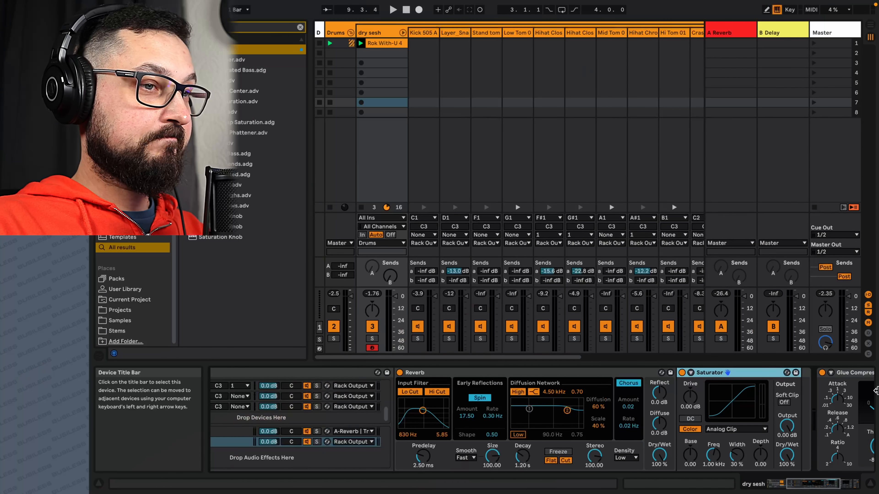
left_click_drag(689, 384, 688, 372)
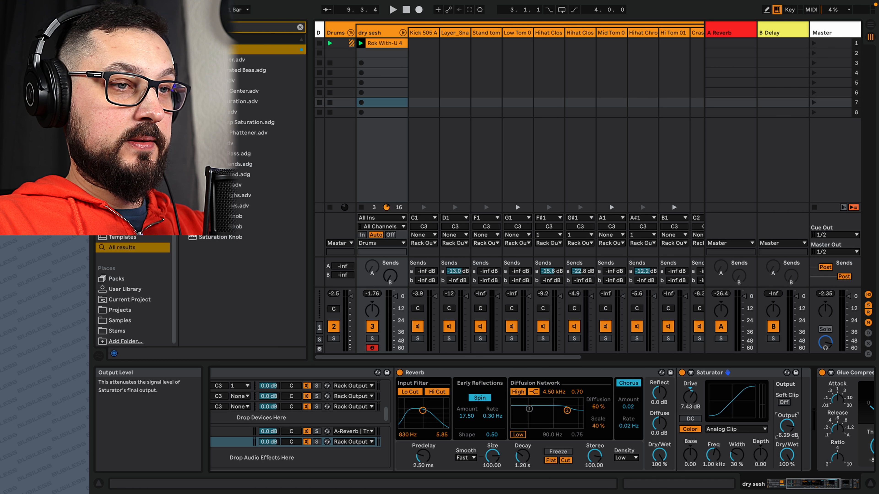
Set the Decay Time of the Reverb in the b return chain to 2.76 s
left_click(773, 489)
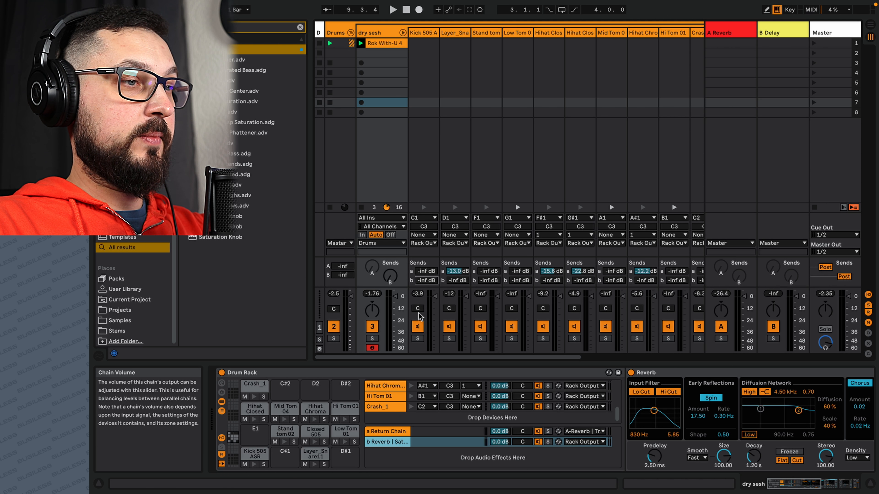
left_click_drag(763, 459, 765, 448)
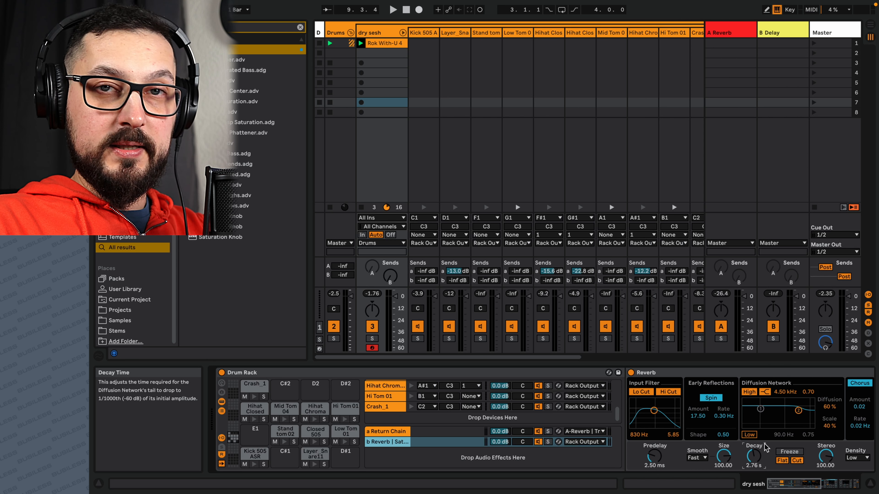
Lower send a to -inf dB on the snare, both closed hi-hats and Hihat Chroma, and set the snare's send b to -14.7 dB
left_click_drag(457, 271, 456, 291)
left_click_drag(550, 271, 582, 291)
left_click_drag(651, 271, 651, 273)
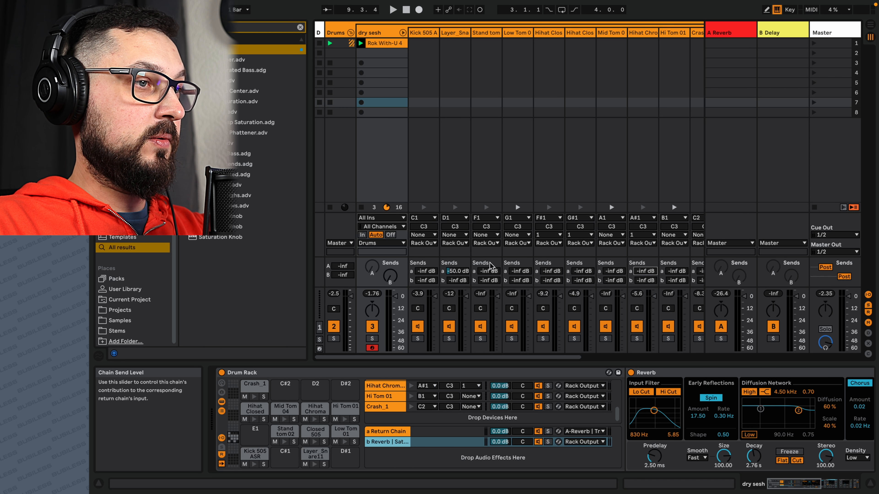
mouse_move(453, 272)
left_mouse_down()
mouse_move(455, 287)
mouse_move(457, 264)
left_mouse_up()
During playback, solo the b return chain to set its Saturator's Drive to 18.3 dB and Output to -8.86 dB, and unsolo it
key("space")
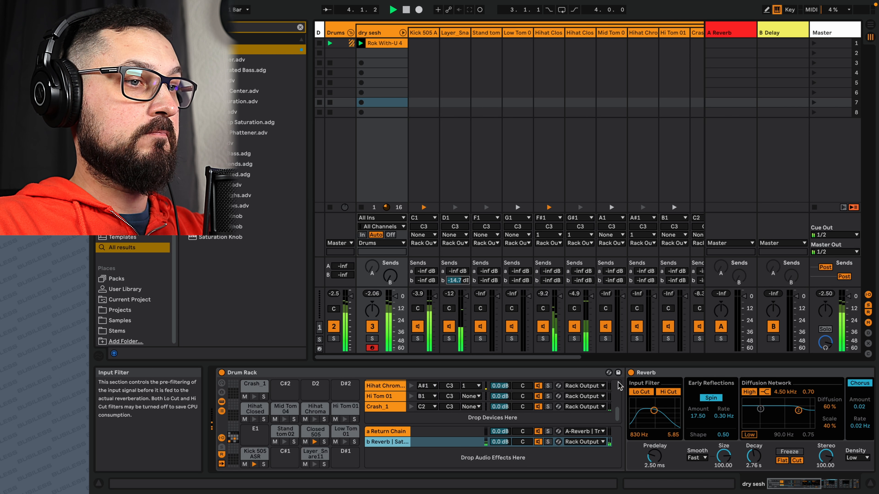
left_click(788, 484)
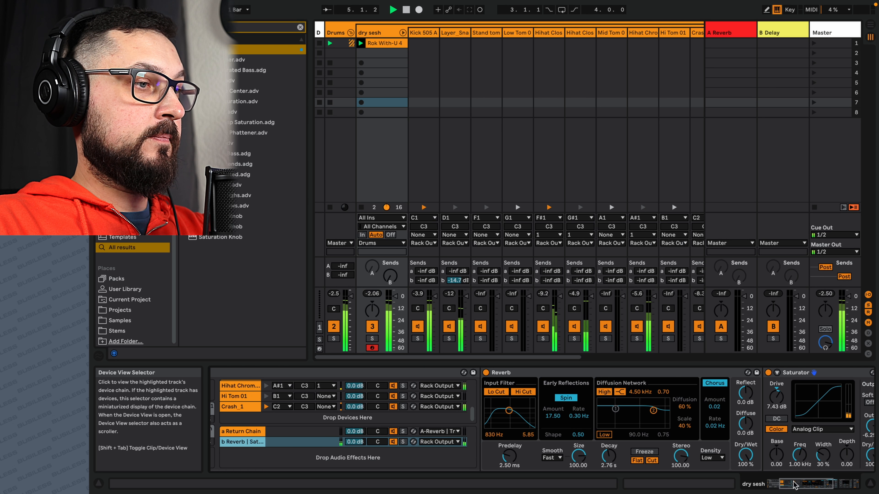
left_click(350, 442)
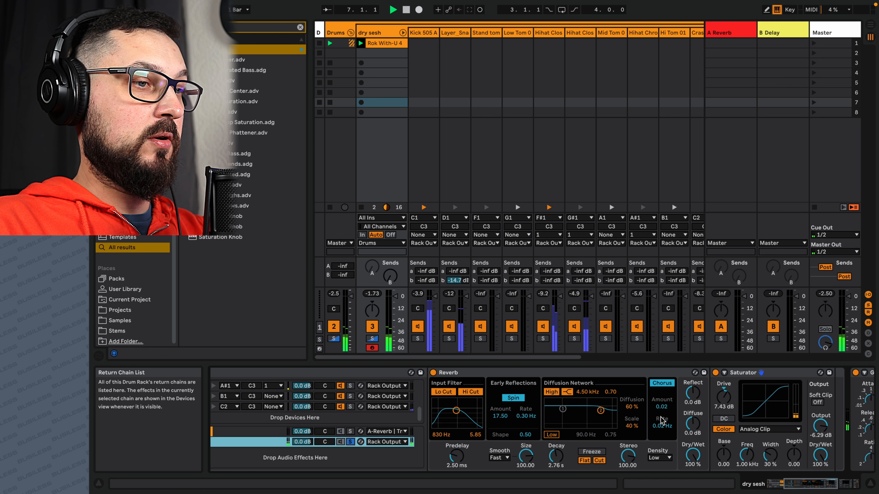
left_click_drag(723, 397, 724, 381)
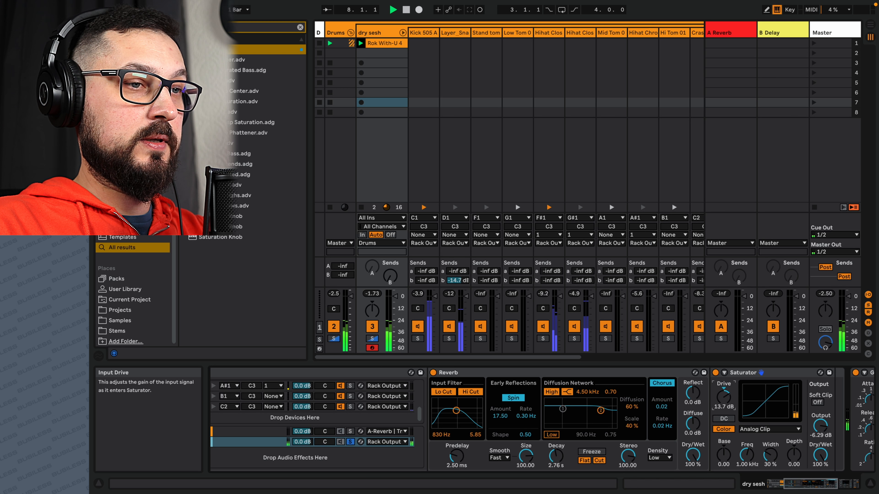
left_click_drag(820, 426, 820, 430)
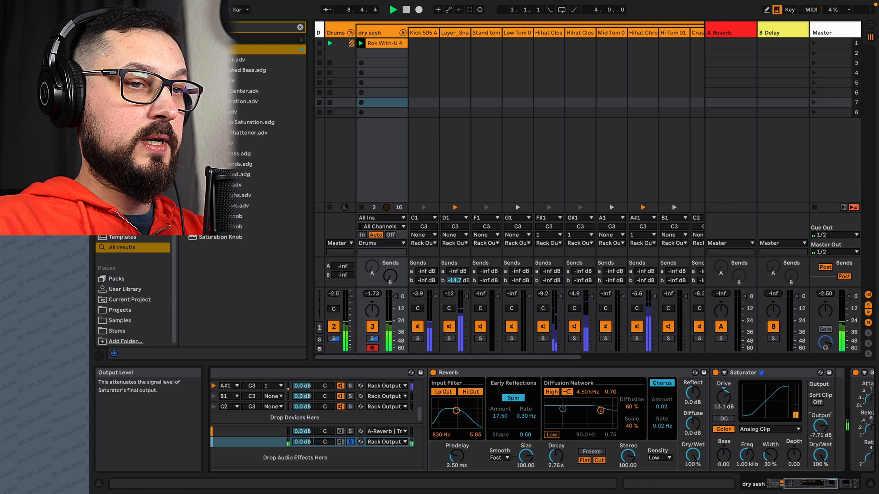
left_click_drag(724, 396, 723, 387)
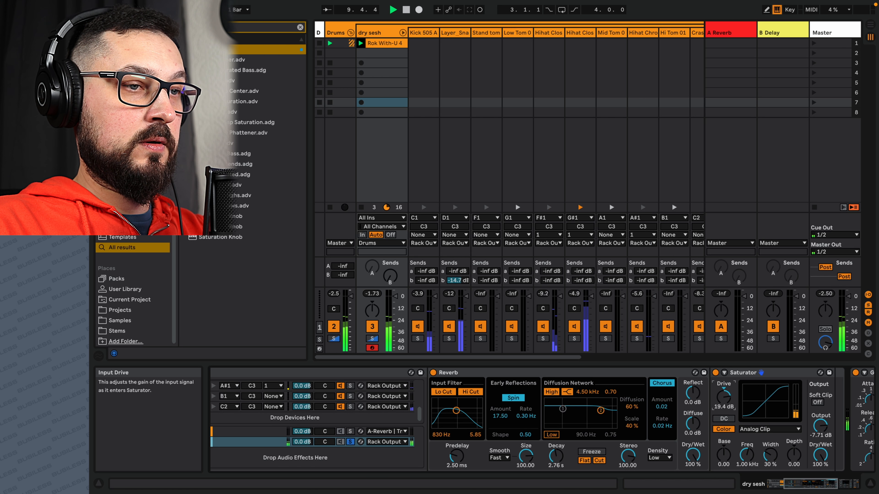
left_click_drag(820, 426, 820, 430)
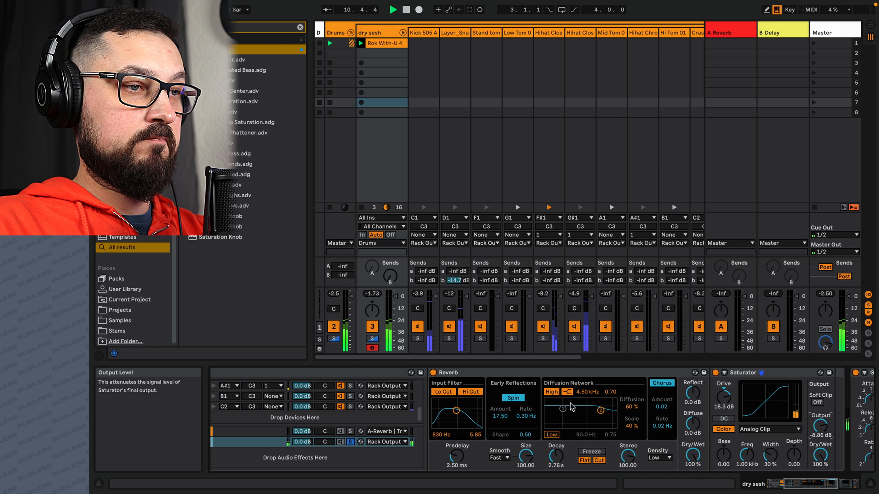
left_click(350, 442)
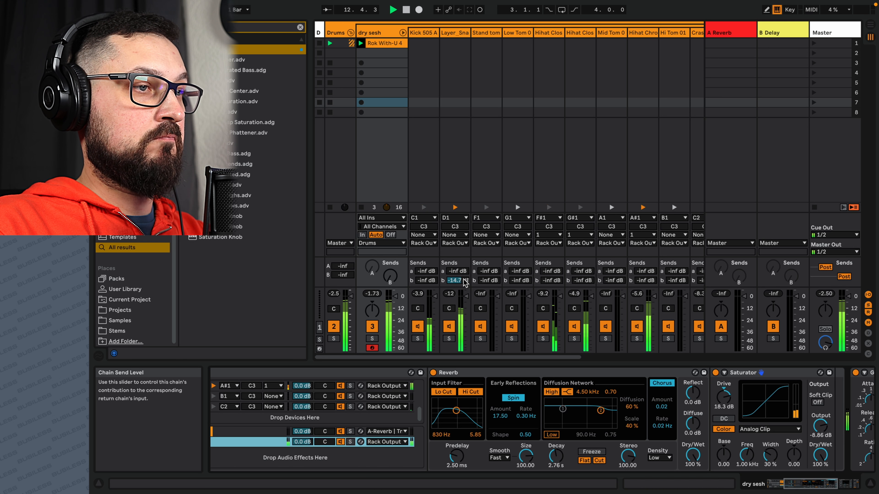
Set send b to -19.4 dB on the snare, -19.7 dB on the F#1 hi-hat, -21.0 dB on the G#1 hi-hat and -30.0 dB on Hihat Chroma
left_click_drag(458, 280, 457, 288)
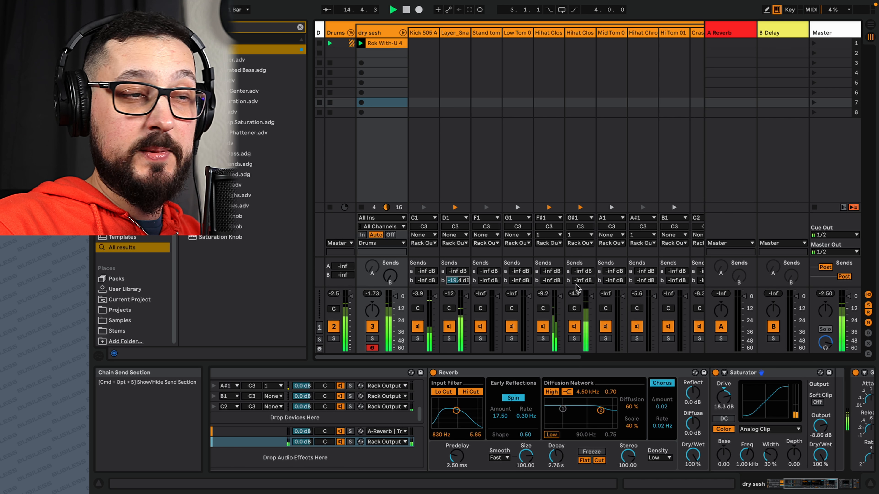
left_click_drag(550, 281, 551, 277)
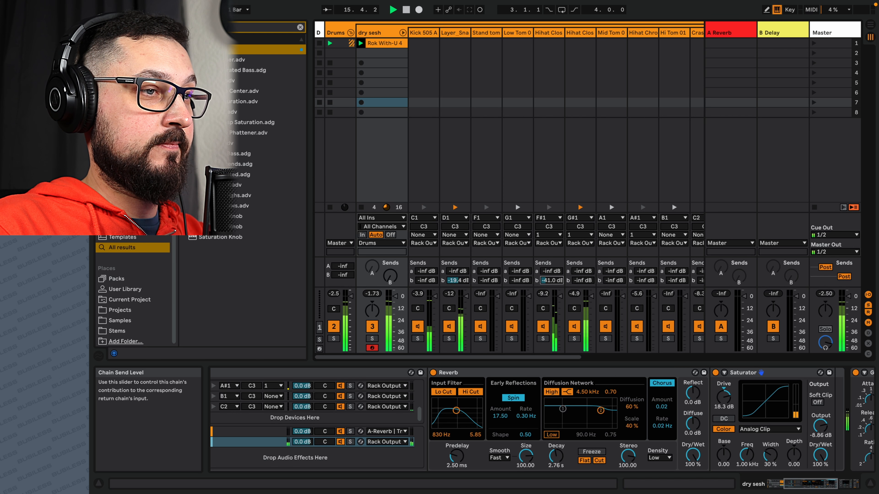
left_click_drag(550, 280, 583, 276)
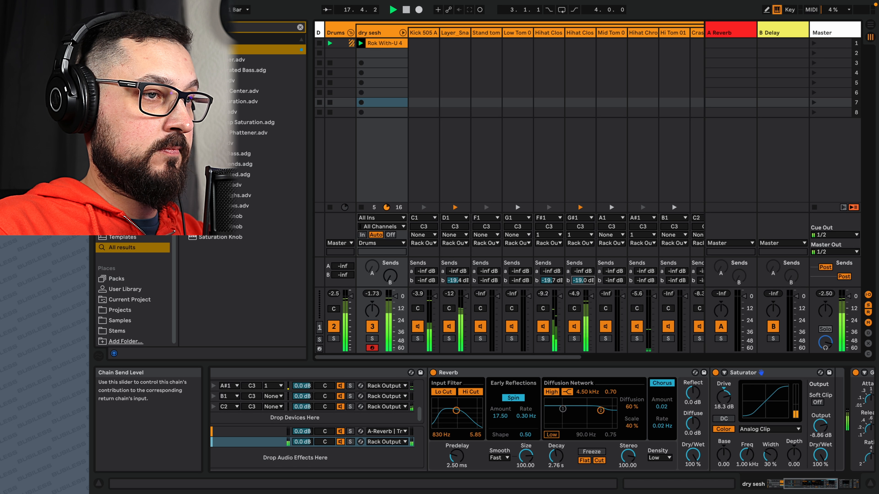
left_click_drag(645, 281, 645, 279)
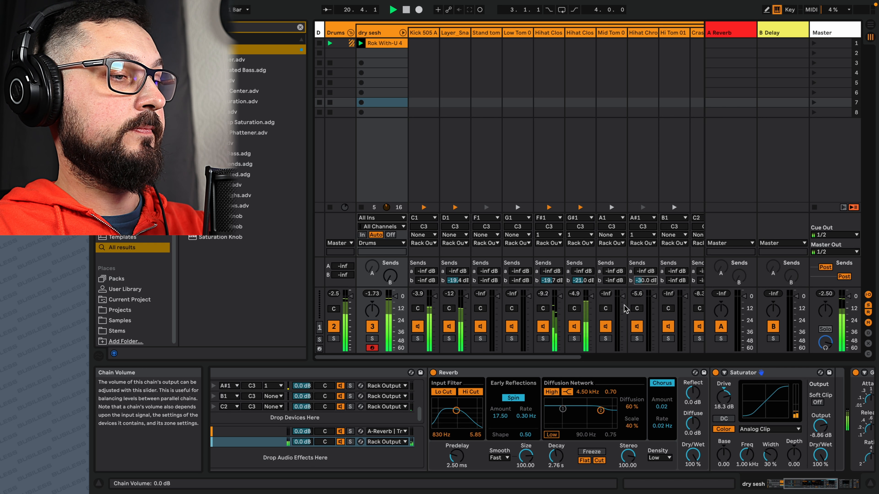
Play scene 1 and scene 2 to hear the drum reverb in the full mix, and stop playback
left_click(824, 489)
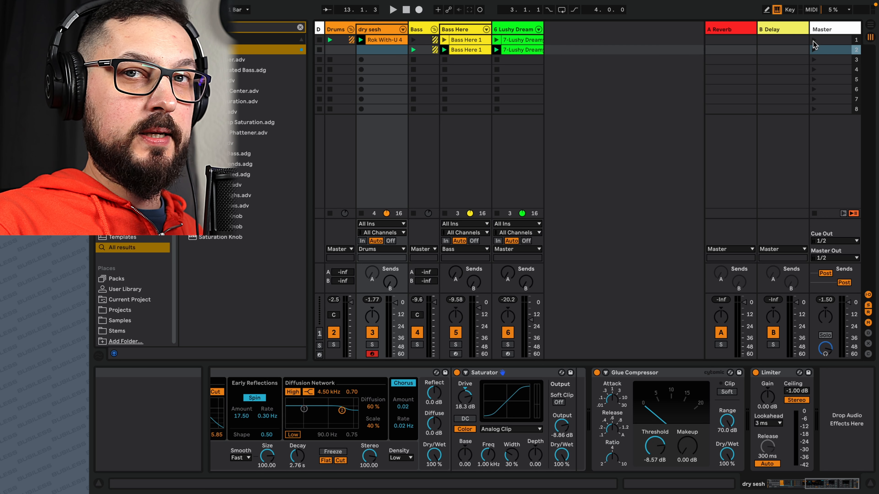
left_click(814, 41)
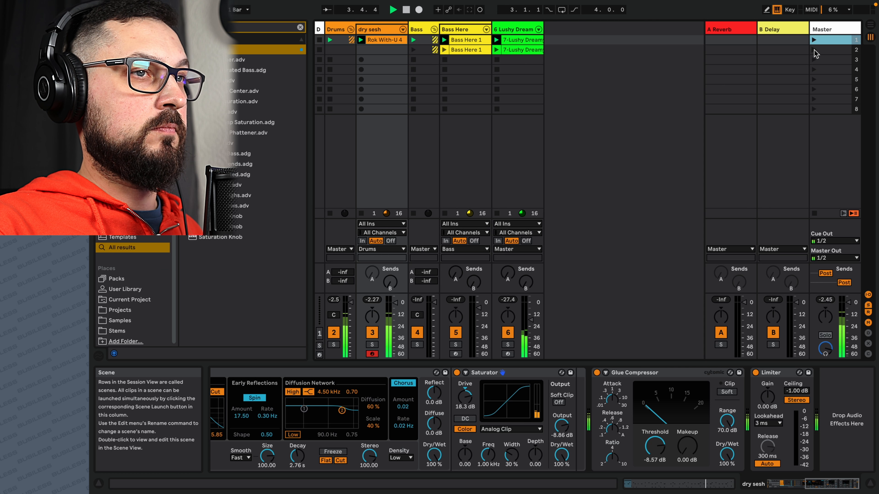
left_click(814, 51)
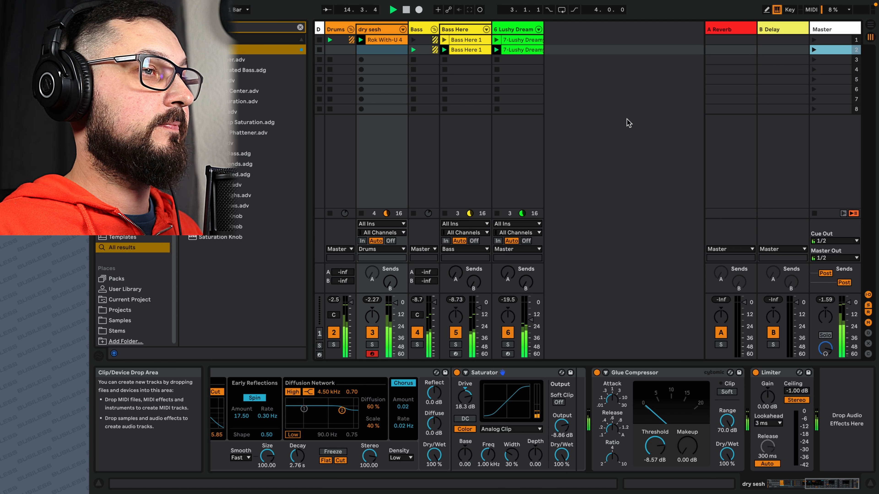
left_click(406, 10)
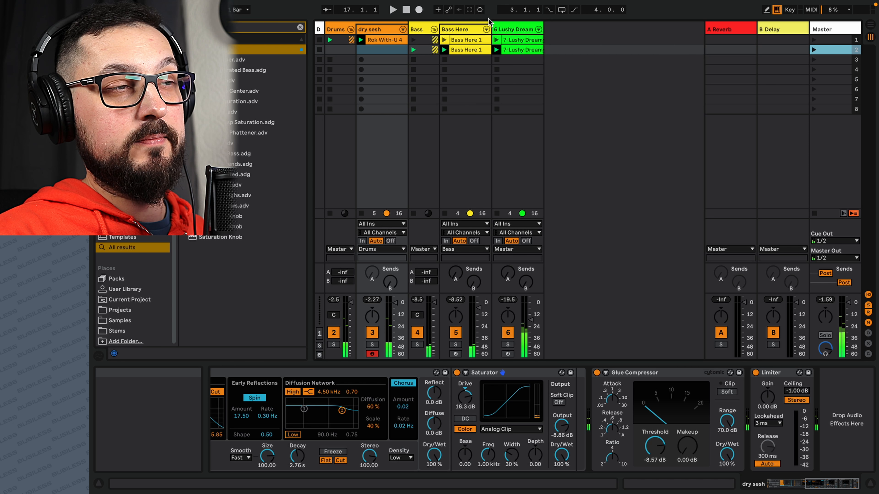